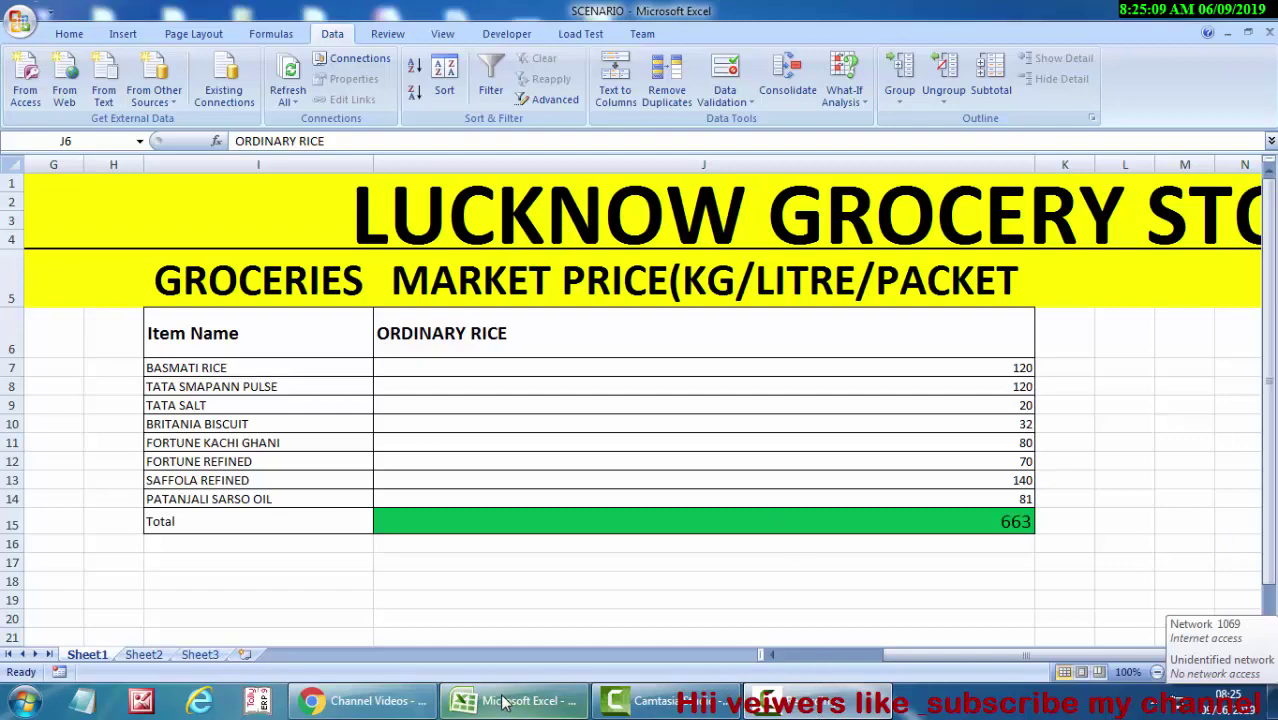
Bring the grocery spreadsheet forward and select the Item Name and ORDINARY RICE heading cells
{"action": "left_click", "coordinate": [993, 650]}
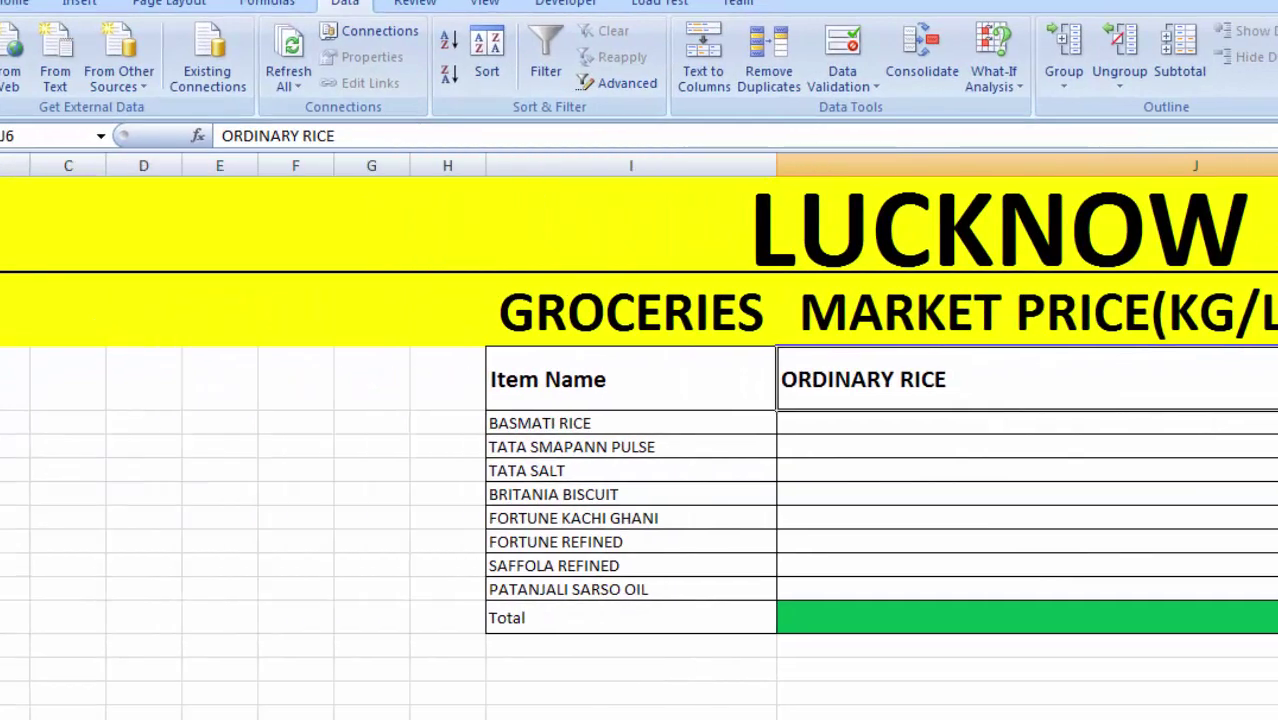
{"action": "scroll", "coordinate": [639, 450], "scroll_direction": "right", "scroll_amount": 3}
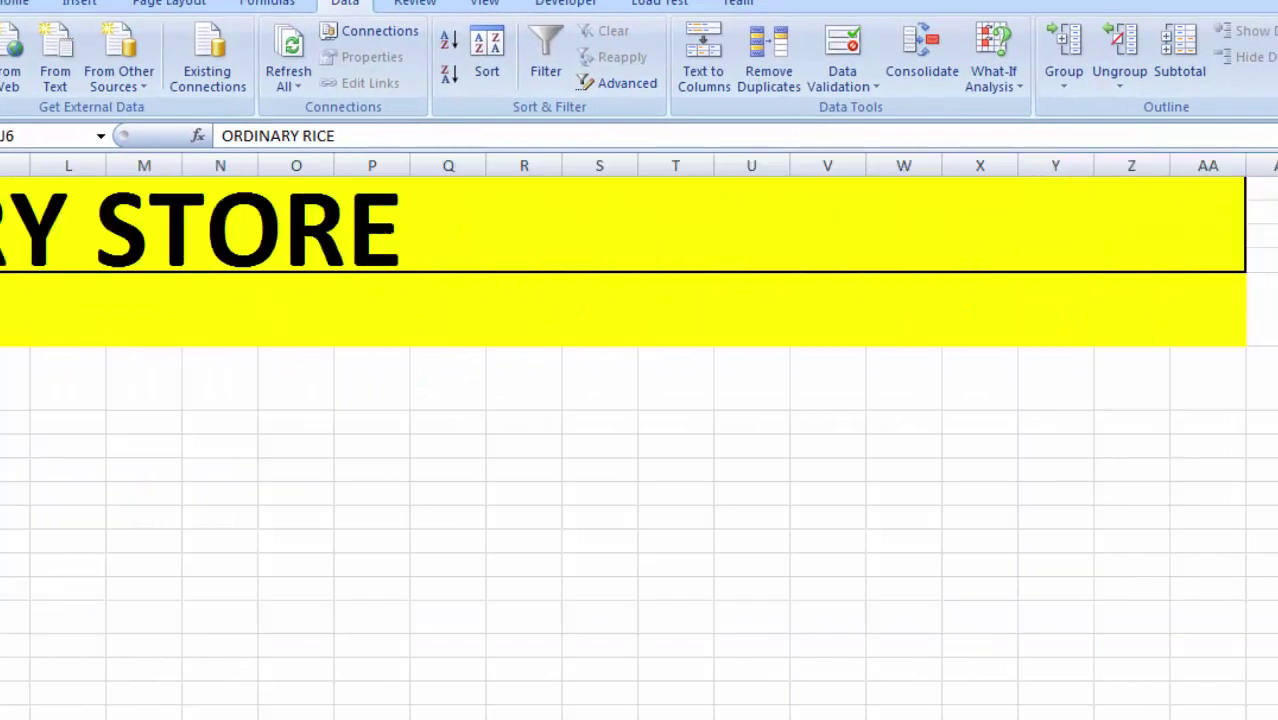
{"action": "scroll", "coordinate": [639, 450], "scroll_direction": "left", "scroll_amount": 3}
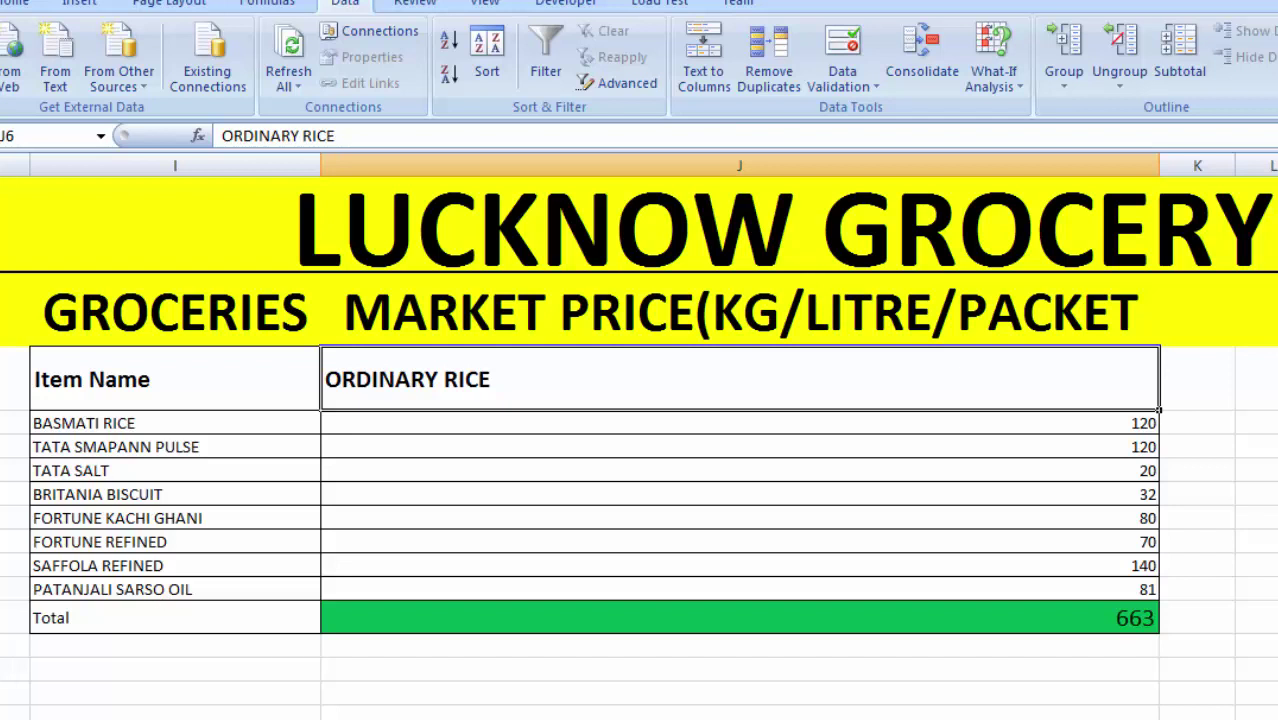
{"action": "mouse_move", "coordinate": [2, 272]}
{"action": "left_mouse_down"}
{"action": "mouse_move", "coordinate": [2, 247]}
{"action": "mouse_move", "coordinate": [2, 272]}
{"action": "left_mouse_up"}
{"action": "left_click", "coordinate": [142, 380]}
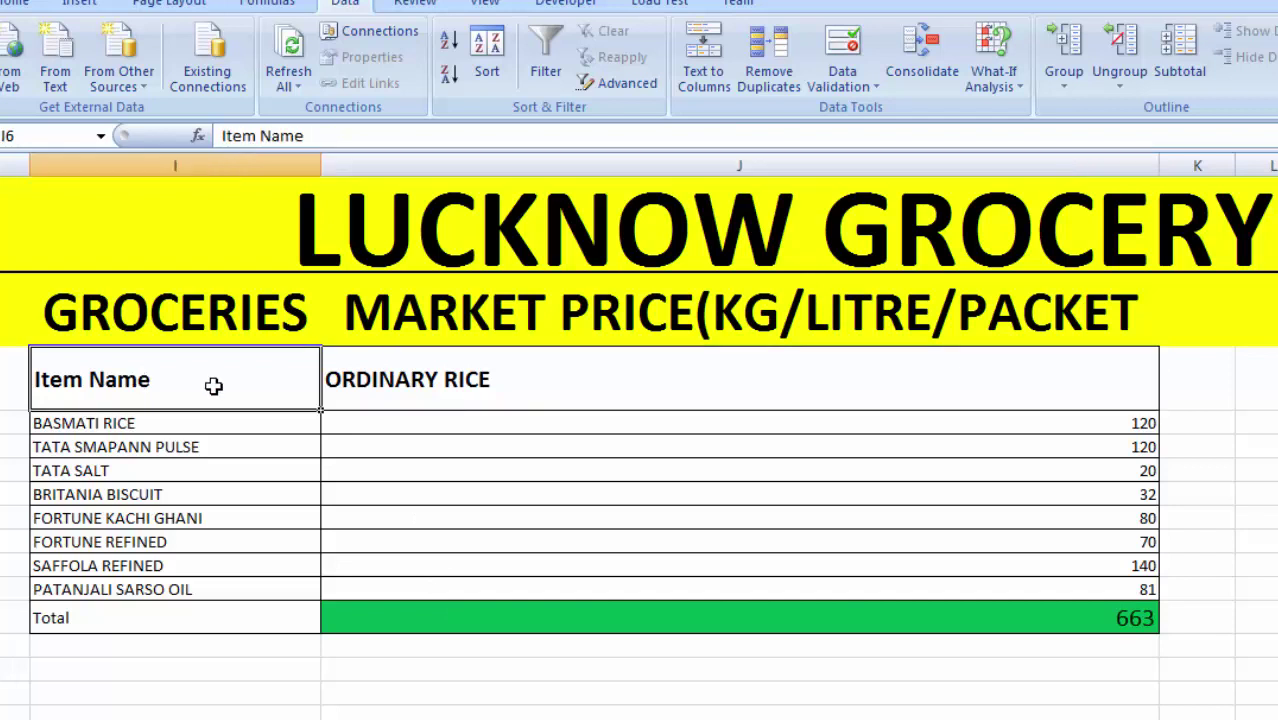
{"action": "left_click", "coordinate": [412, 392]}
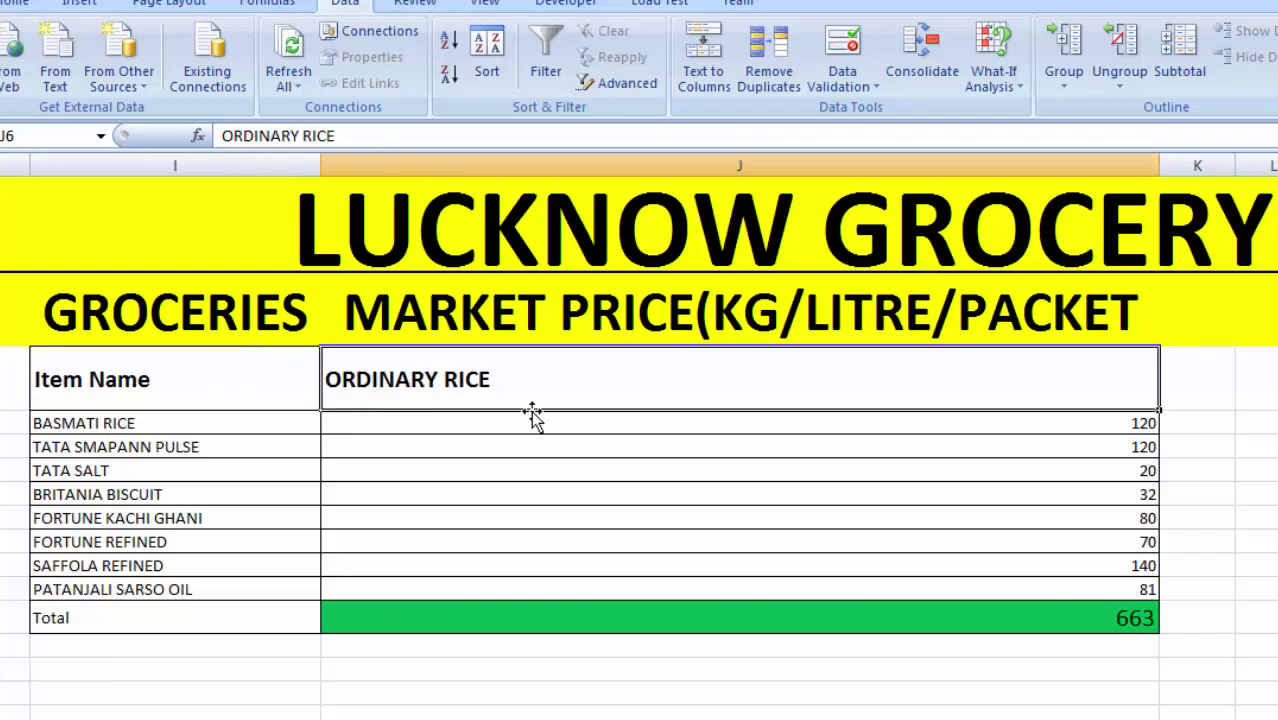
Replace the J6 heading text ORDINARY RICE with Price
{"action": "double_click", "coordinate": [511, 375]}
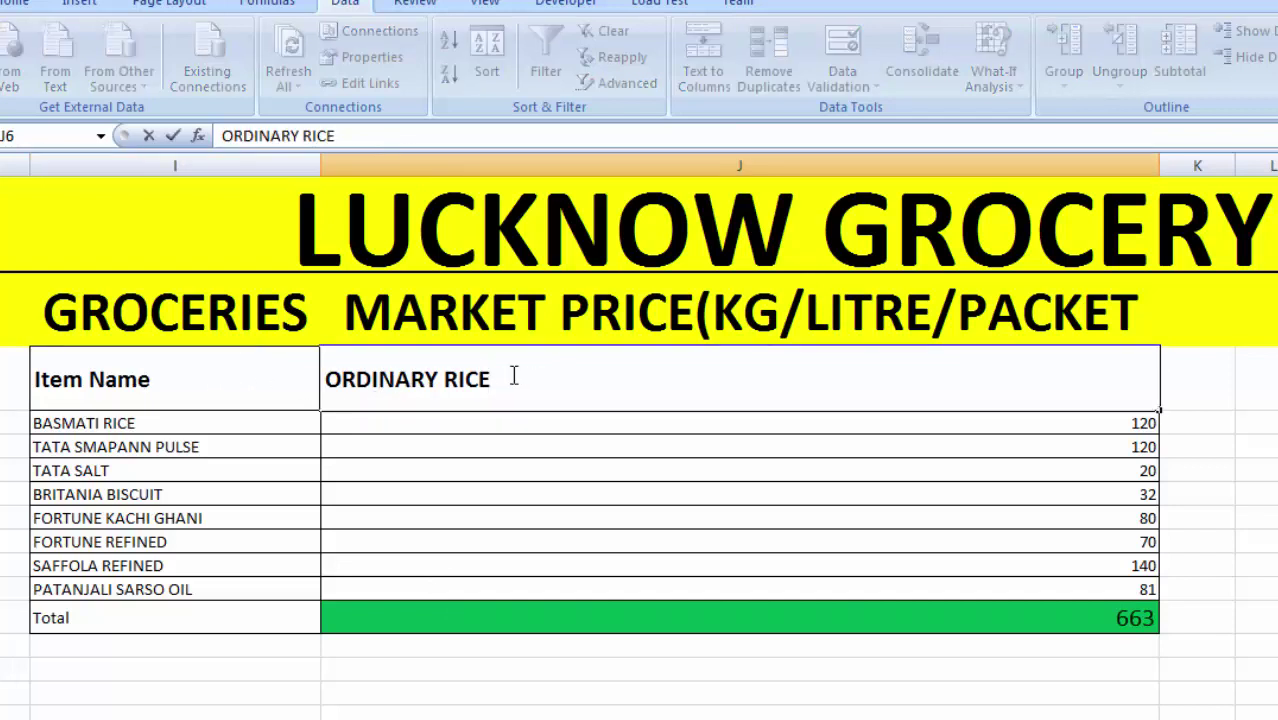
{"action": "key", "text": "BackSpace"}
{"action": "key", "text": "BackSpace"}
{"action": "key", "text": "BackSpace"}
{"action": "key", "text": "BackSpace"}
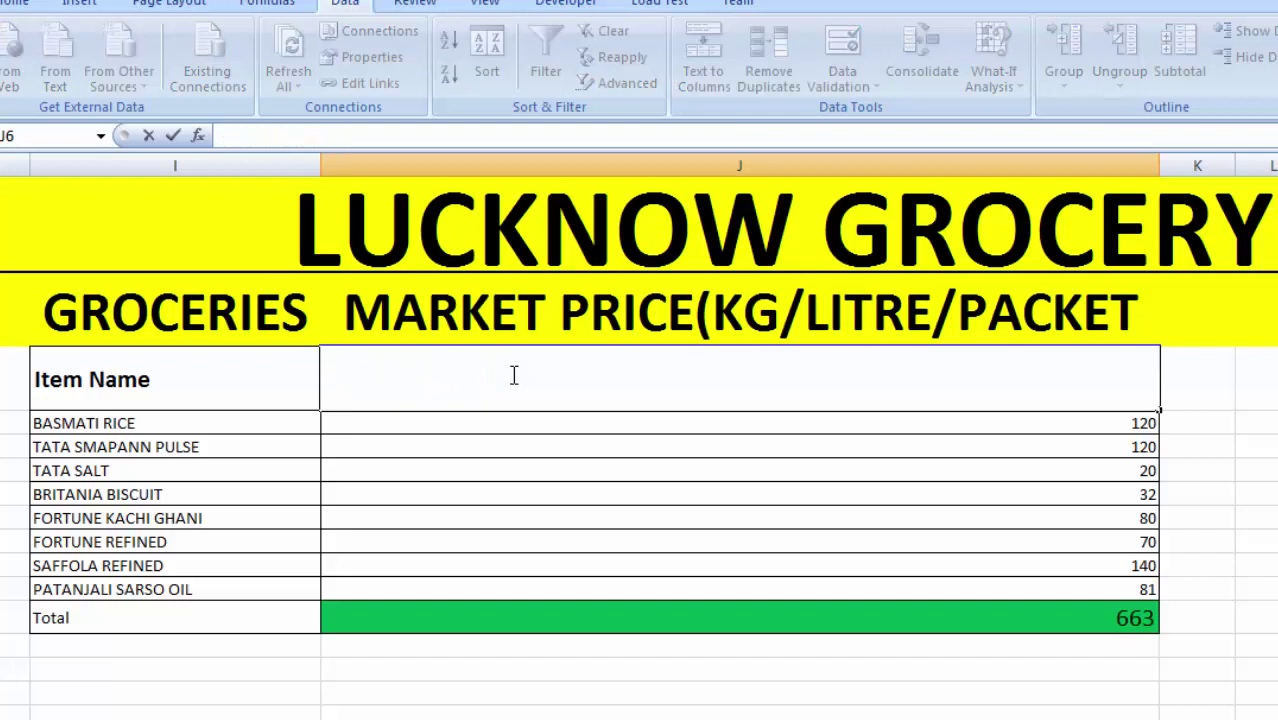
{"action": "type", "text": "Pric"}
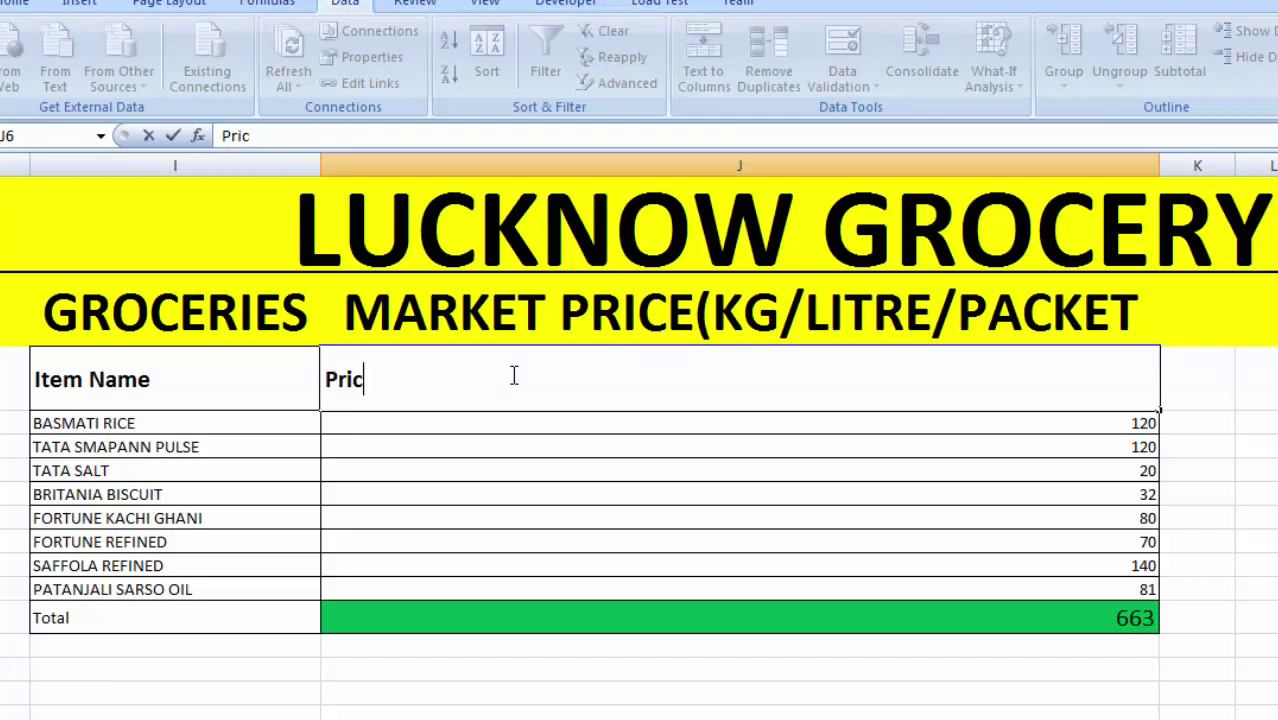
{"action": "type", "text": "e"}
{"action": "left_click", "coordinate": [1268, 566]}
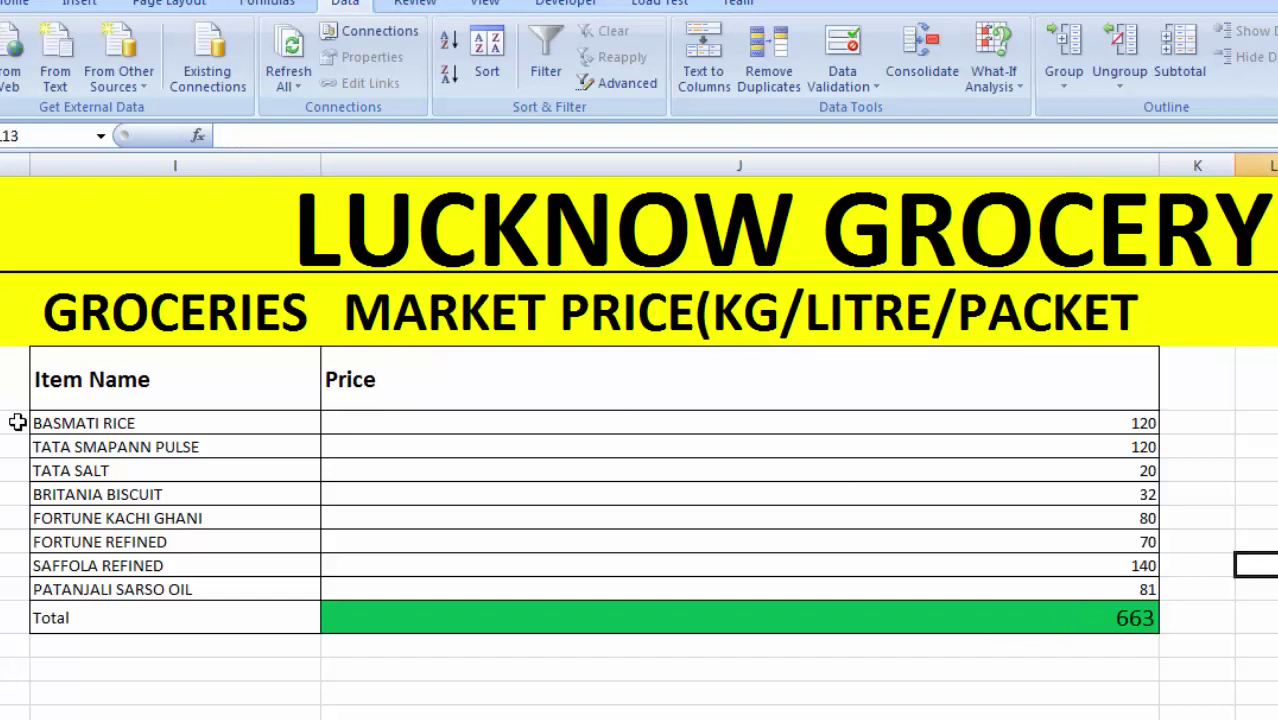
{"action": "left_click", "coordinate": [115, 379]}
{"action": "left_click", "coordinate": [387, 369]}
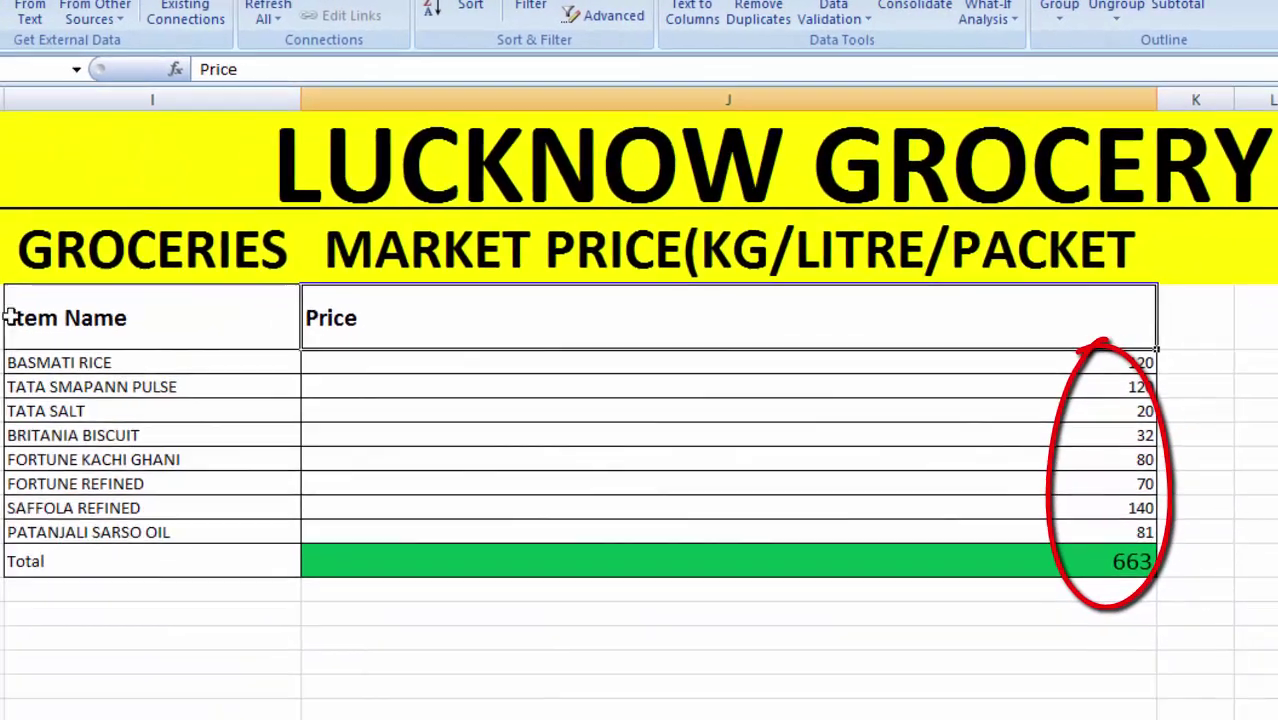
Select the grocery table I6:J15 and start adding a new scenario
{"action": "left_click_drag", "start_coordinate": [26, 310], "coordinate": [589, 572]}
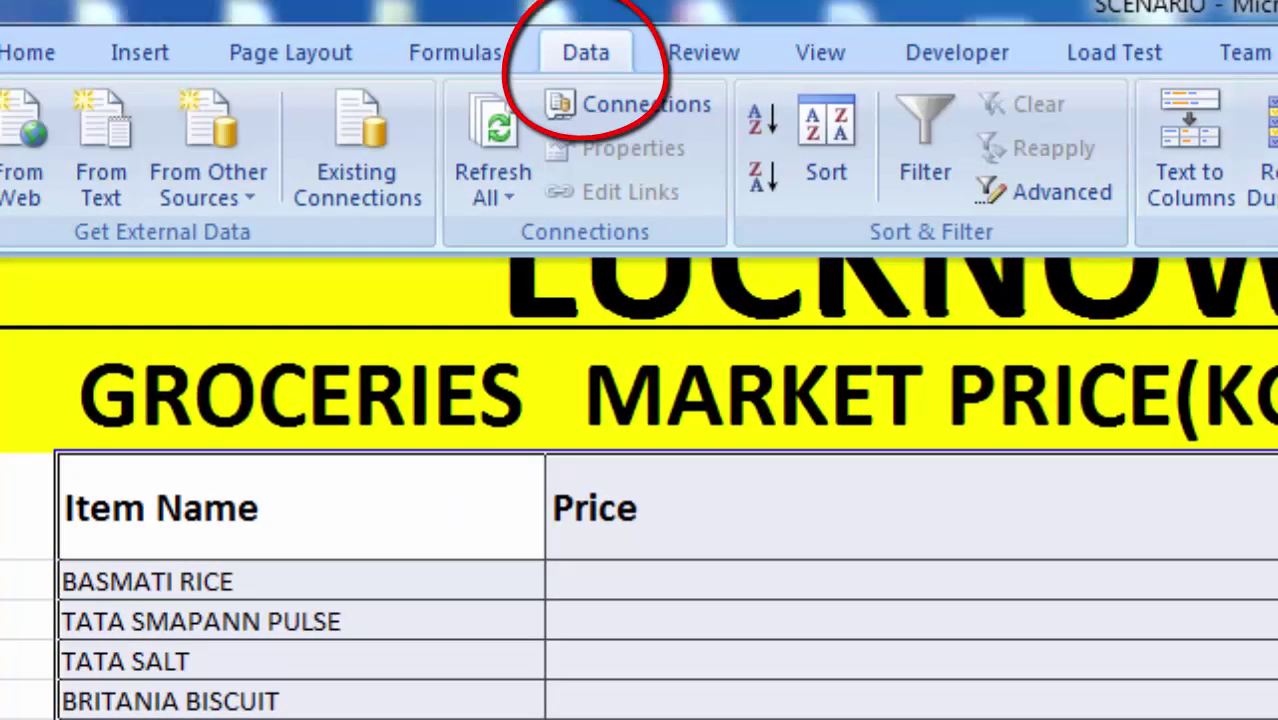
{"action": "key", "text": "ctrl+F1"}
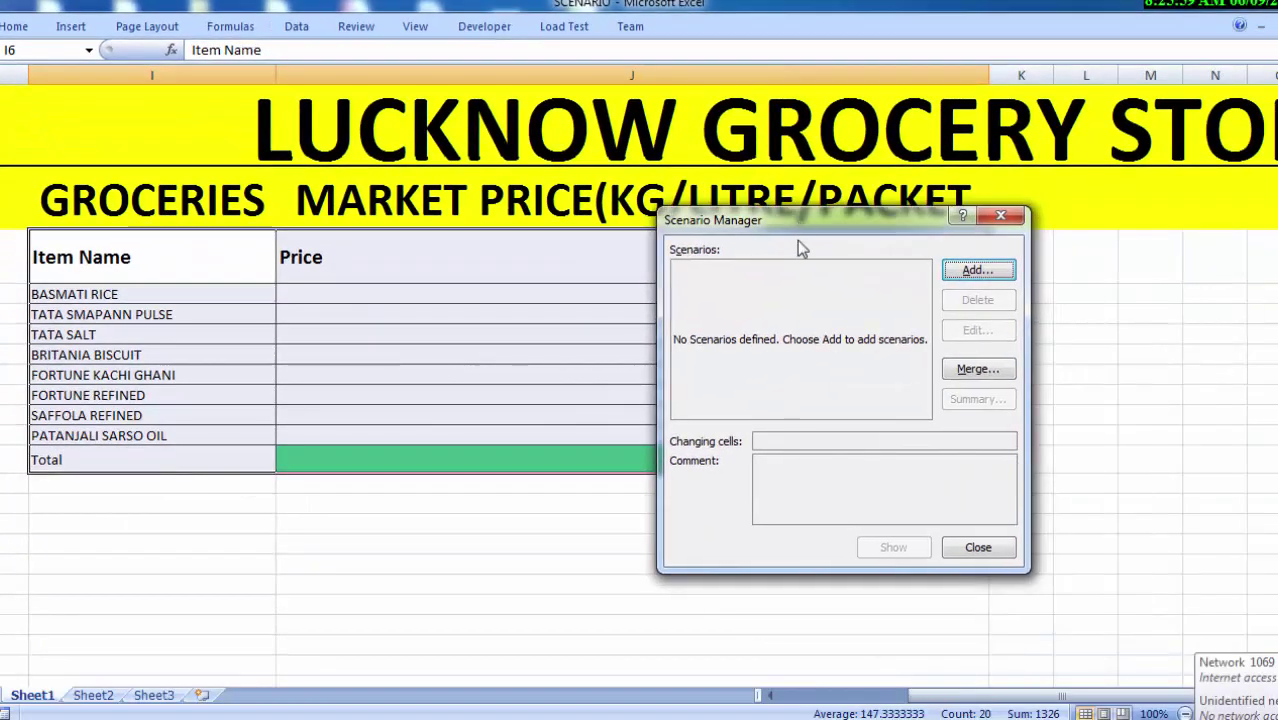
{"action": "left_click", "coordinate": [976, 271]}
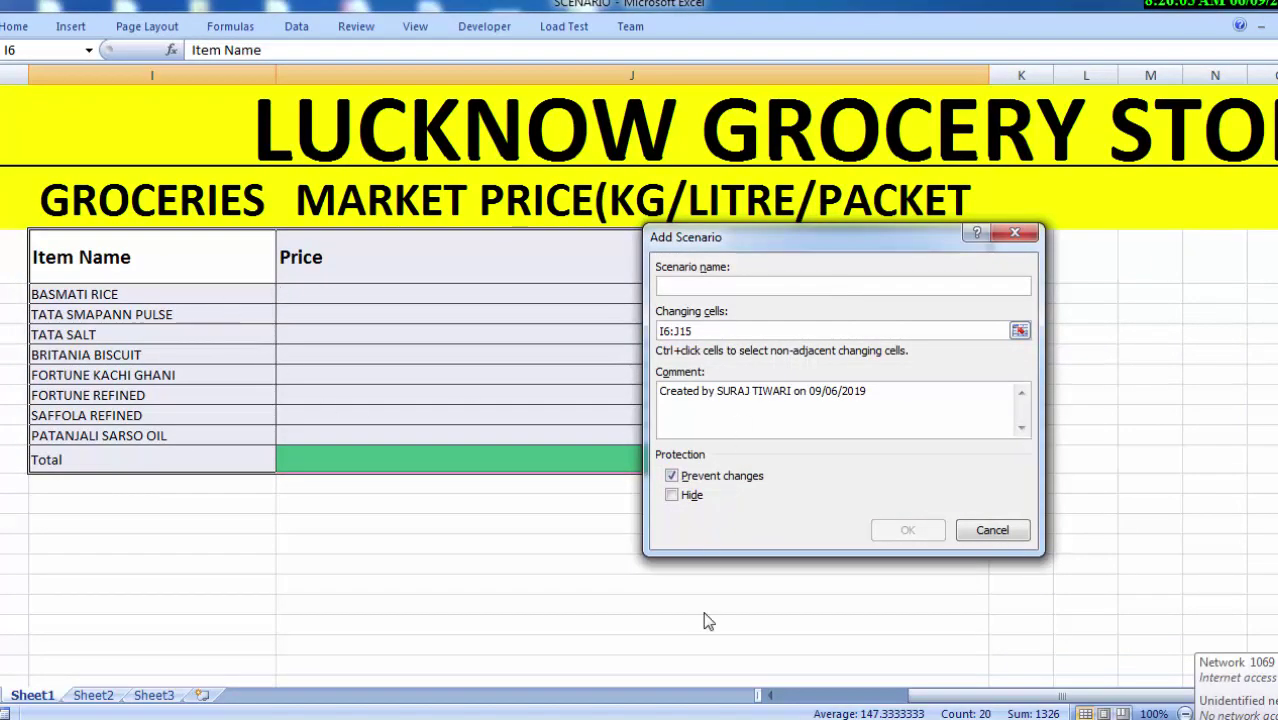
Name the scenario feb and accept the formula warning to reach its values
{"action": "type", "text": "feb"}
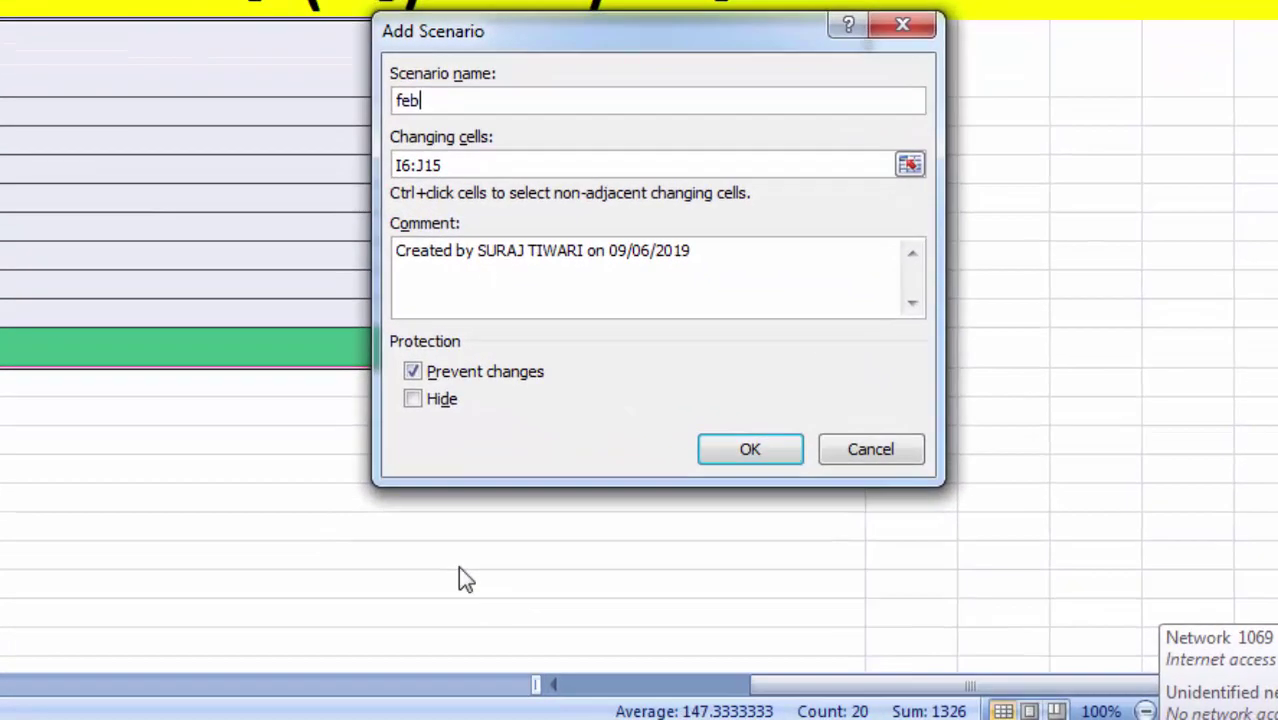
{"action": "key", "text": "Return"}
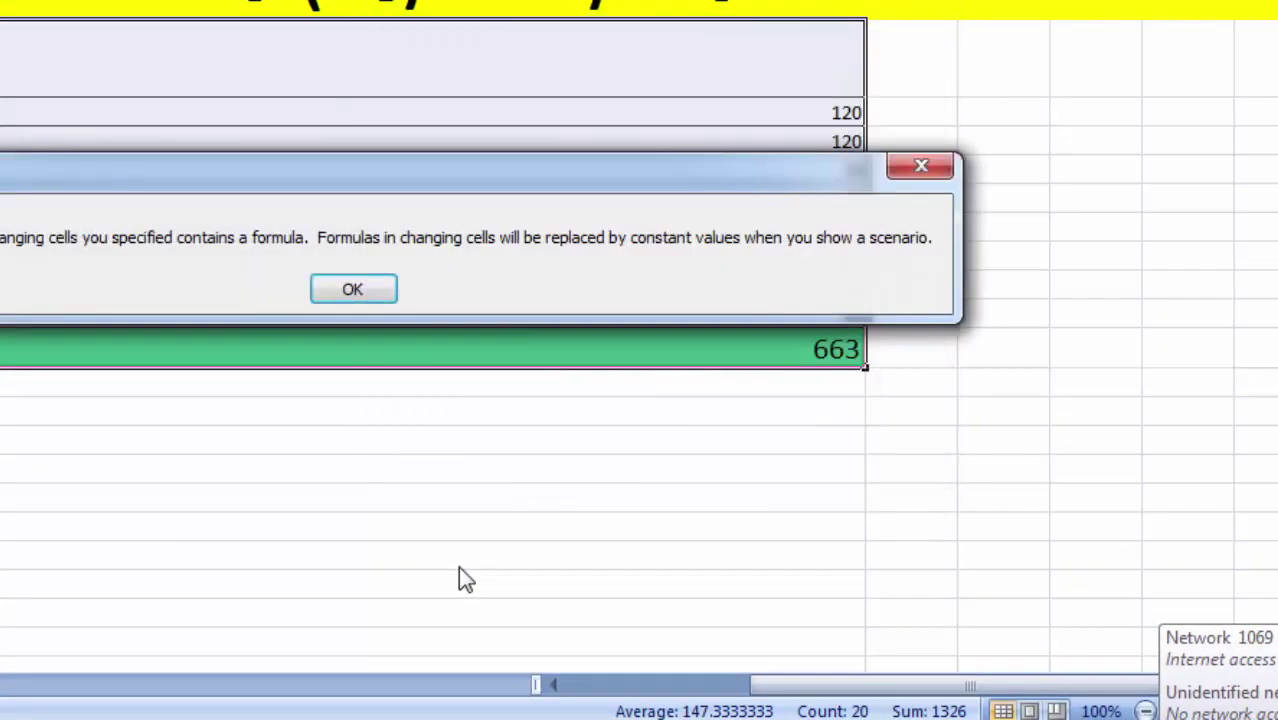
{"action": "key", "text": "Return"}
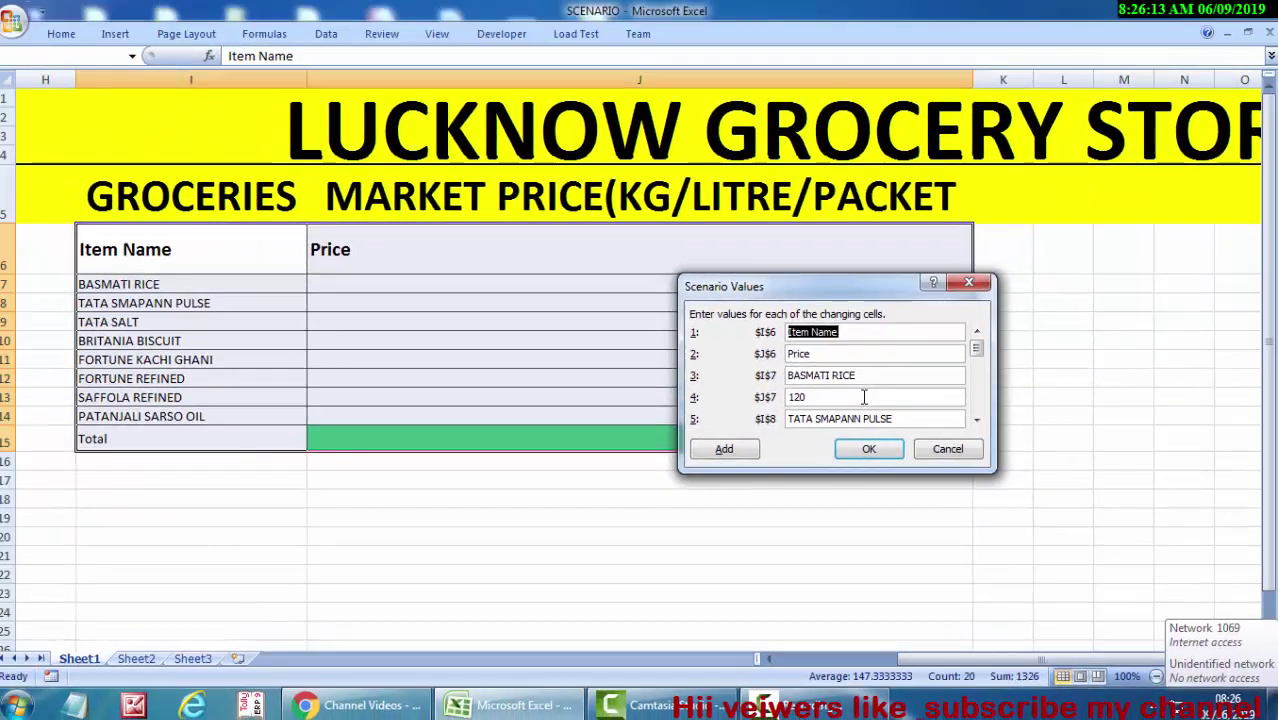
Drag the feb Scenario Values dialog to the upper left, uncovering the prices
{"action": "left_click_drag", "start_coordinate": [815, 288], "coordinate": [178, 225]}
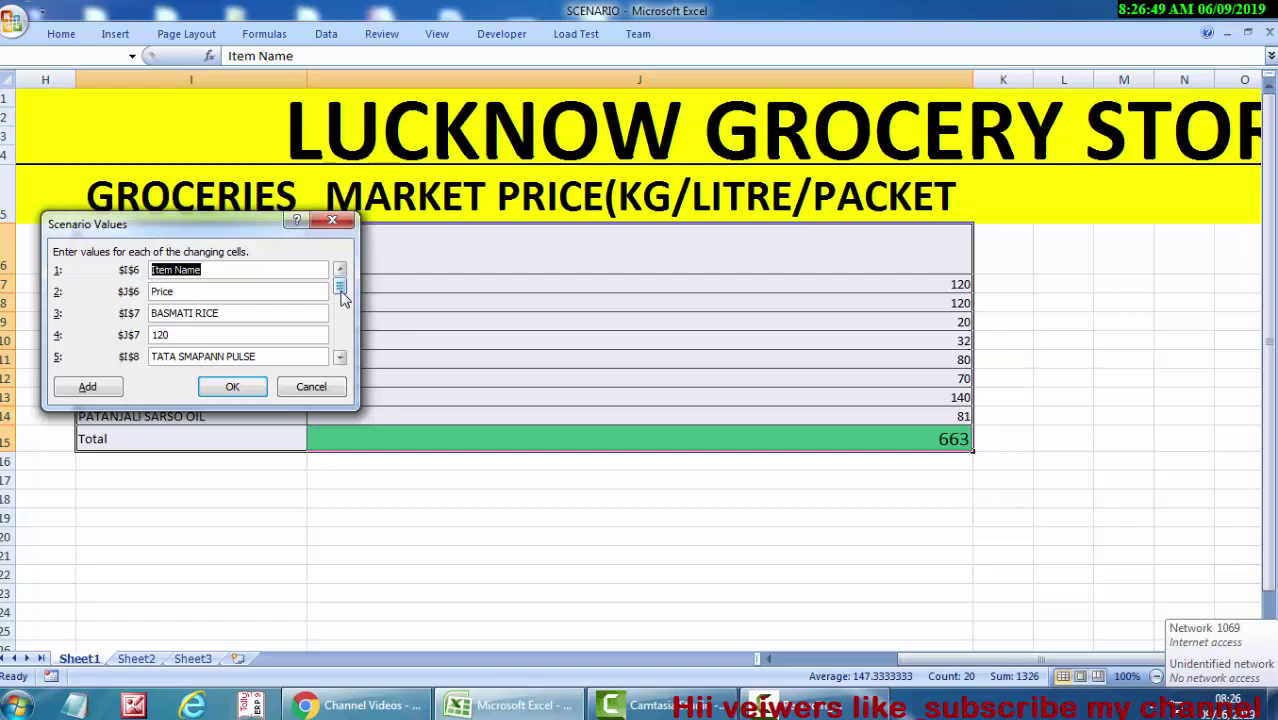
Set the feb Basmati Rice price ($J$7) to 122 and Tata Smapann Pulse ($J$8) to 90
{"action": "left_click_drag", "start_coordinate": [340, 289], "coordinate": [341, 300]}
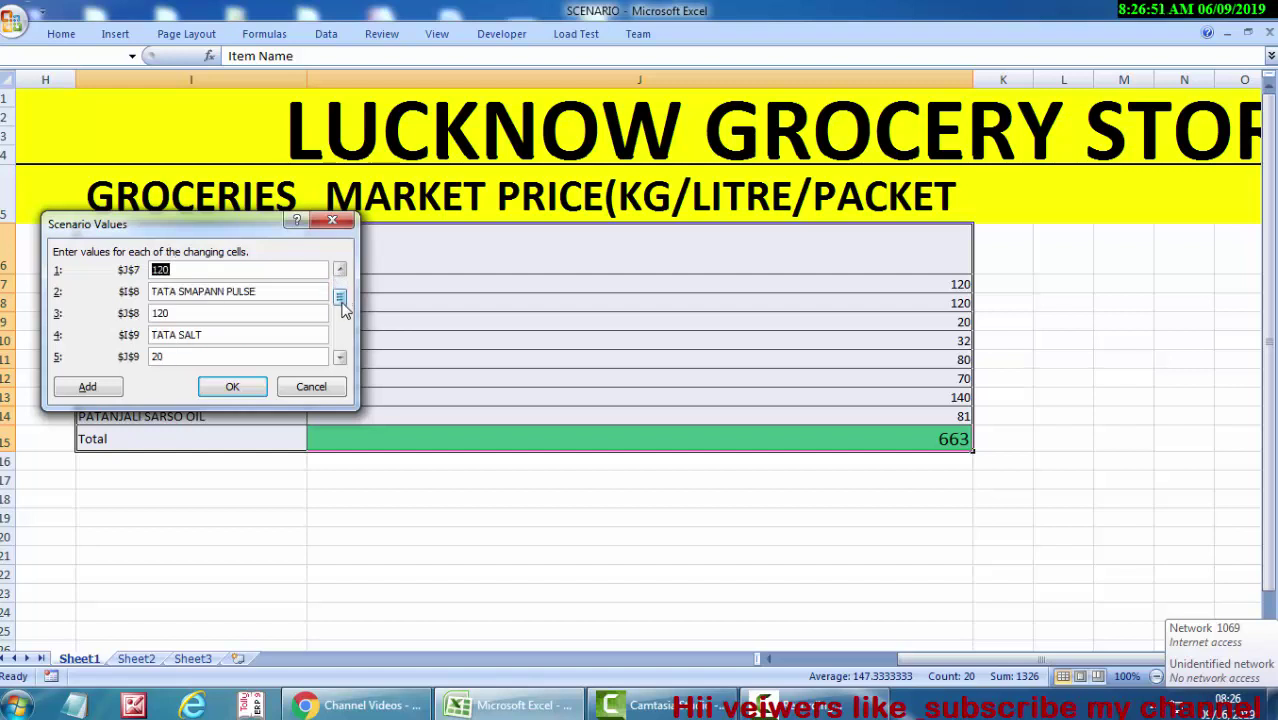
{"action": "left_click", "coordinate": [211, 272]}
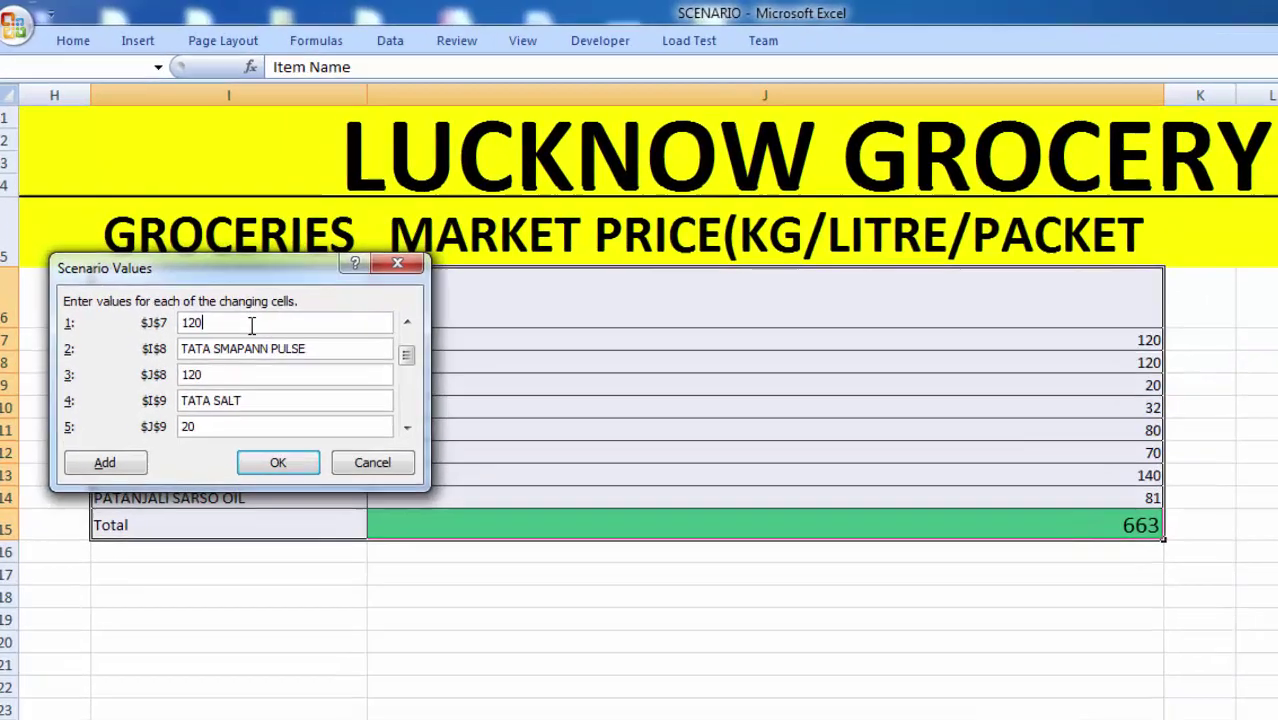
{"action": "key", "text": "BackSpace"}
{"action": "key", "text": "BackSpace"}
{"action": "key", "text": "BackSpace"}
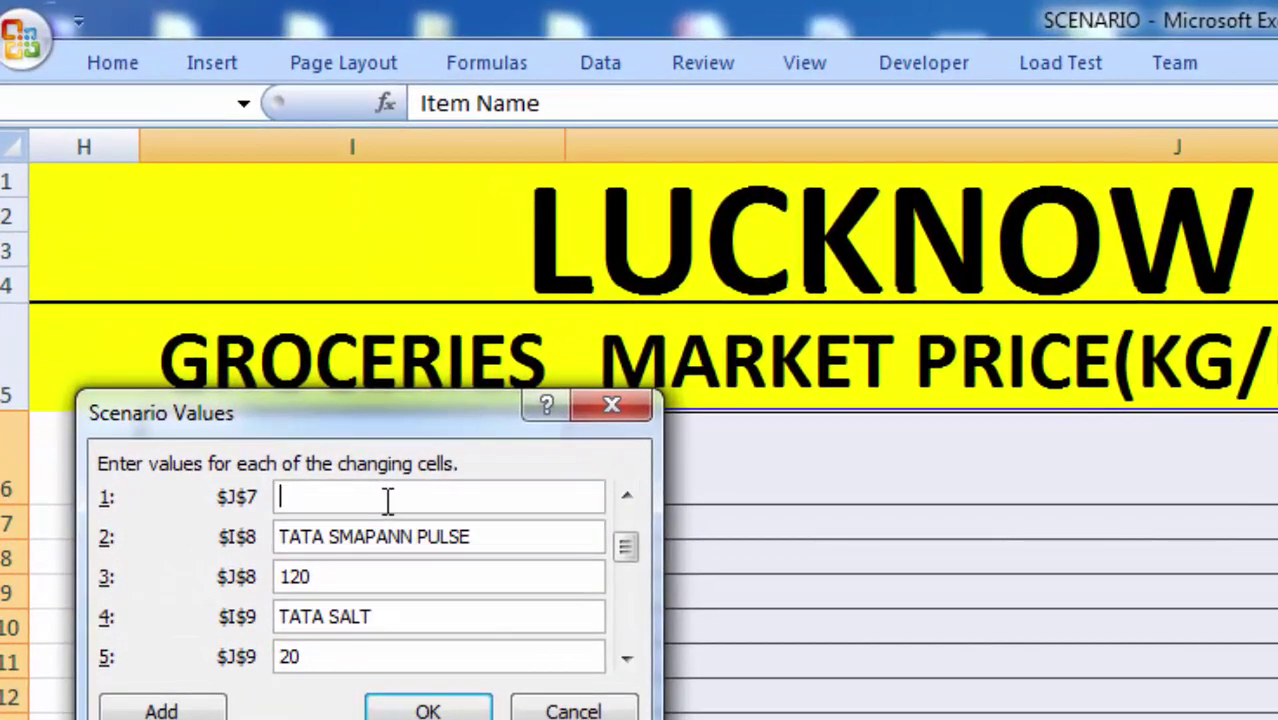
{"action": "type", "text": "122"}
{"action": "key", "text": "BackSpace"}
{"action": "key", "text": "BackSpace"}
{"action": "key", "text": "BackSpace"}
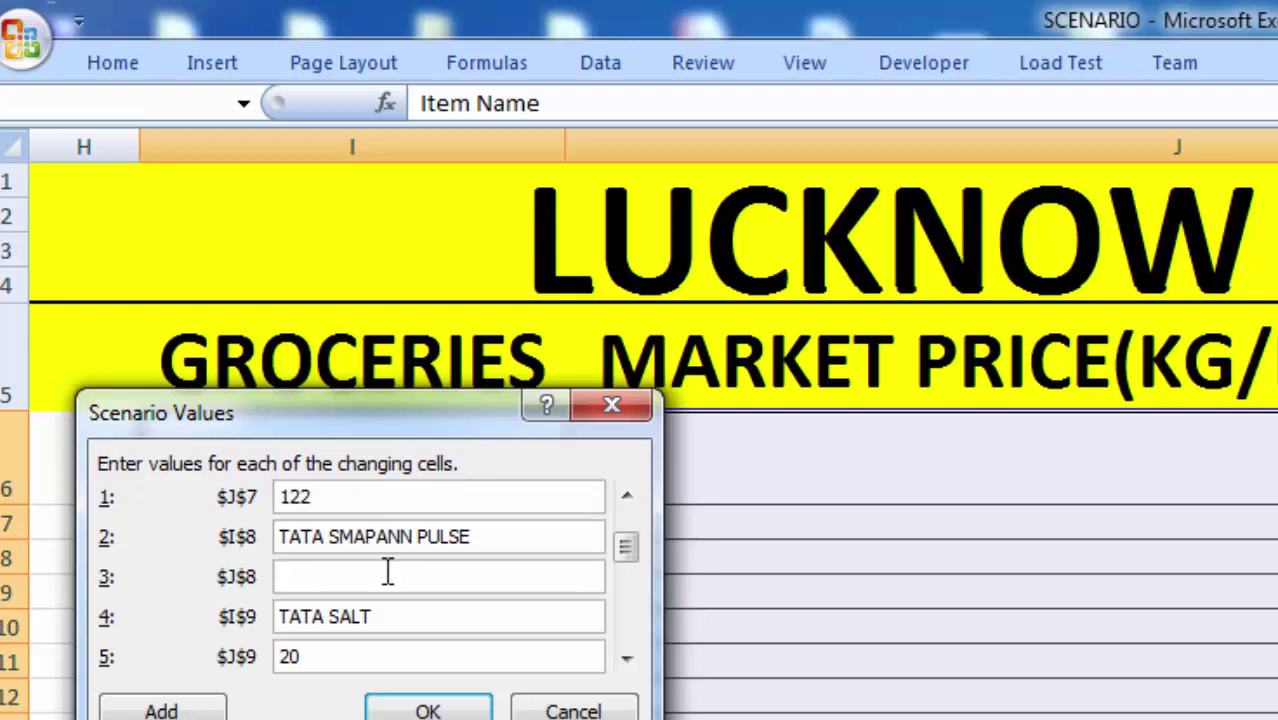
{"action": "type", "text": "90"}
Scroll down to the Fortune Kachi Ghani price ($J$11) and clear it
{"action": "left_click", "coordinate": [363, 650]}
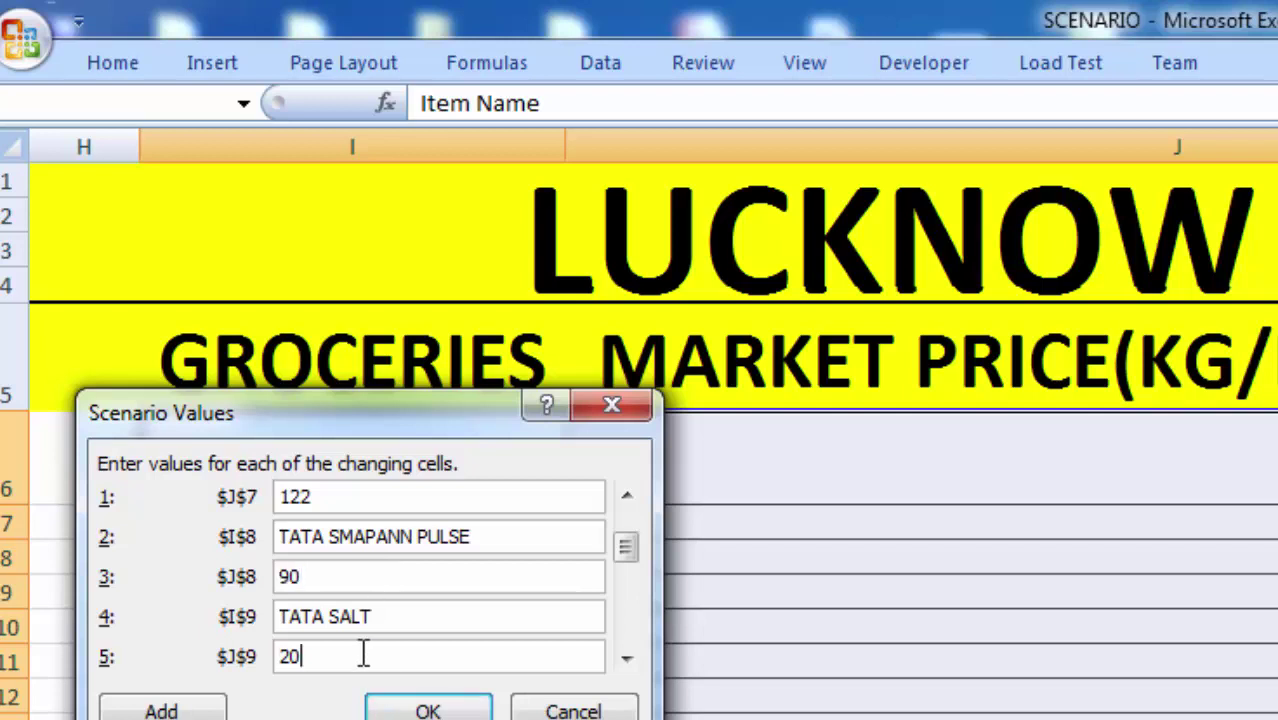
{"action": "left_click", "coordinate": [626, 660]}
{"action": "left_click", "coordinate": [626, 660]}
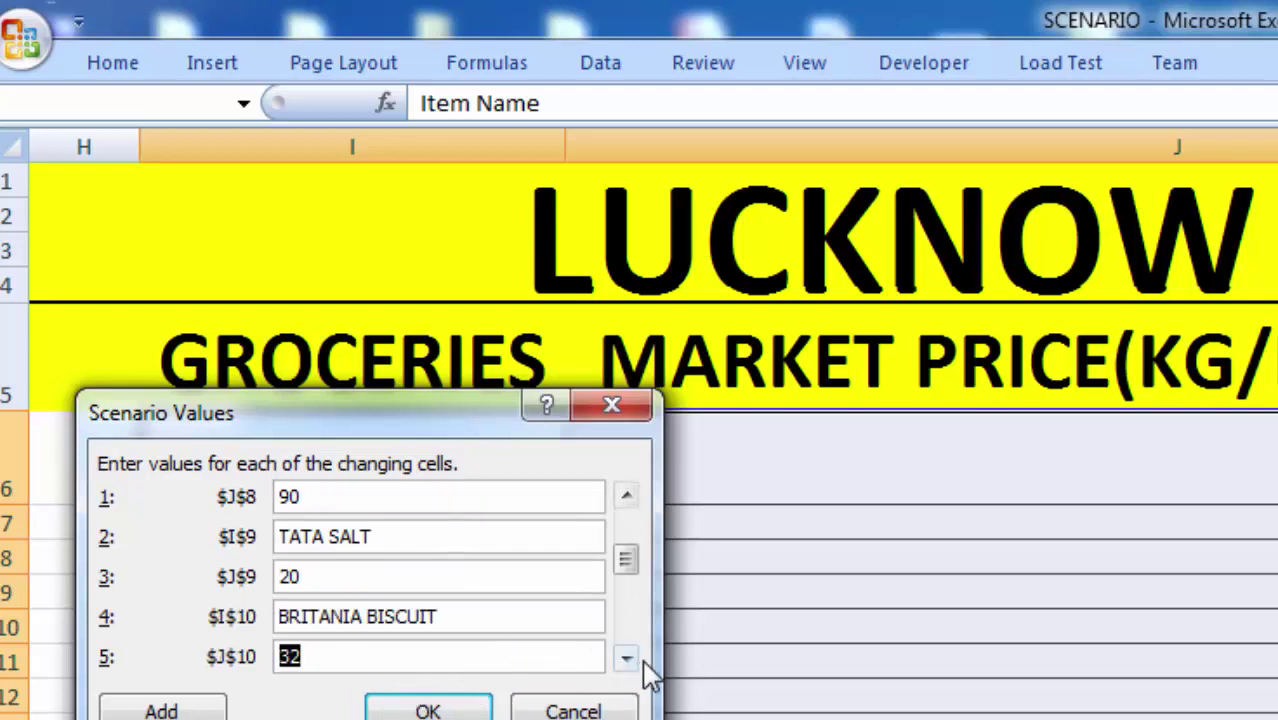
{"action": "left_click", "coordinate": [627, 659]}
{"action": "left_click", "coordinate": [627, 659]}
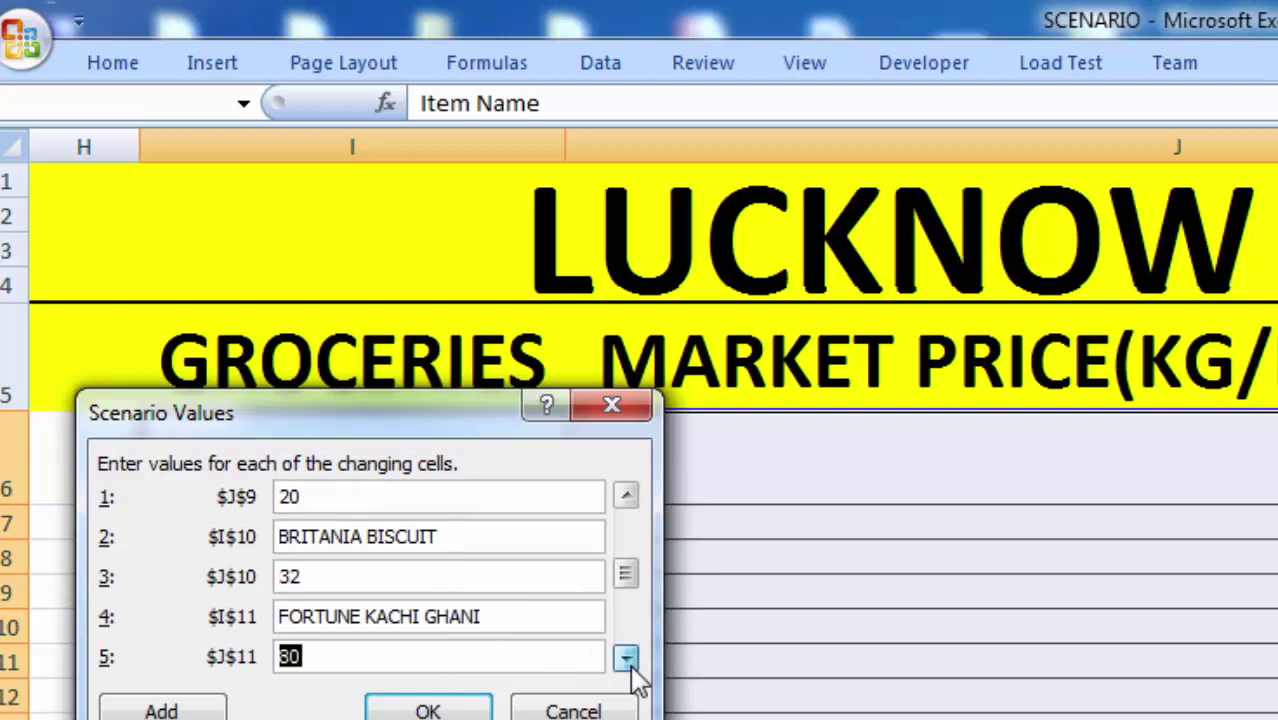
{"action": "left_click", "coordinate": [378, 657]}
Re-enter the Fortune Kachi Ghani price and change FORTUNE REFINED ($J$12) from 70 to 72
{"action": "key", "text": "BackSpace"}
{"action": "key", "text": "BackSpace"}
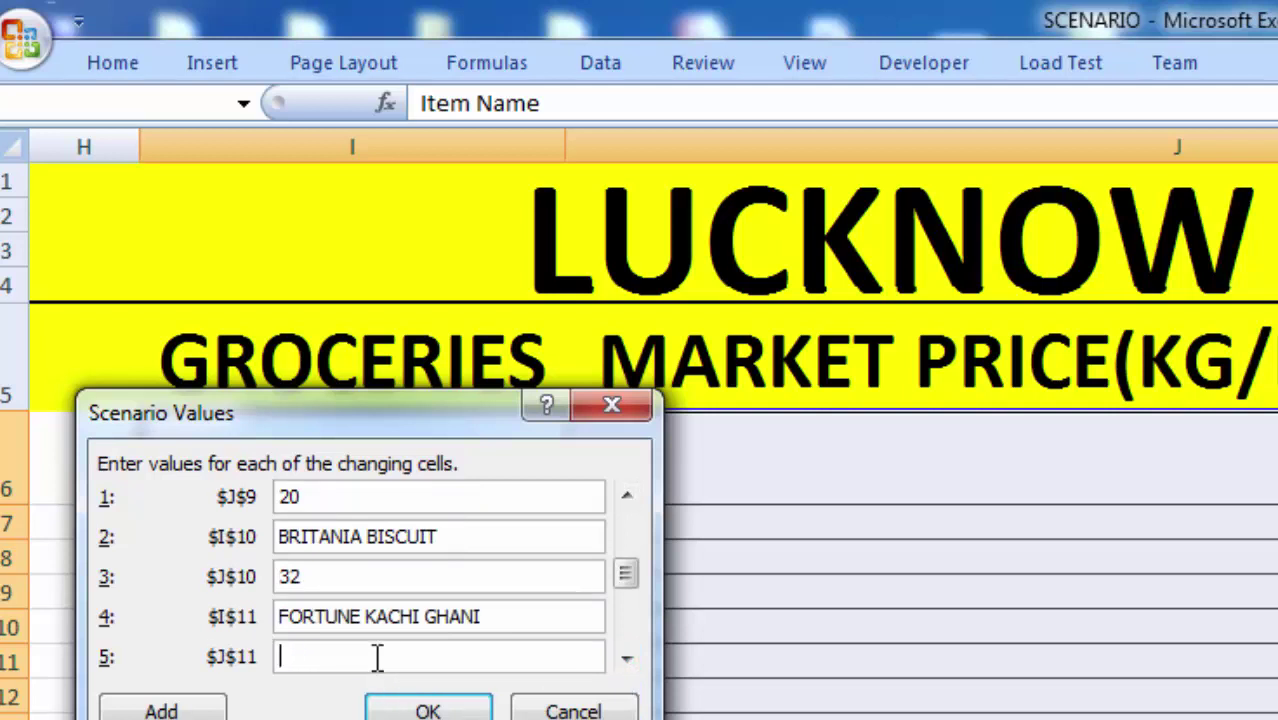
{"action": "type", "text": "70"}
{"action": "left_click", "coordinate": [626, 658]}
{"action": "left_click", "coordinate": [626, 658]}
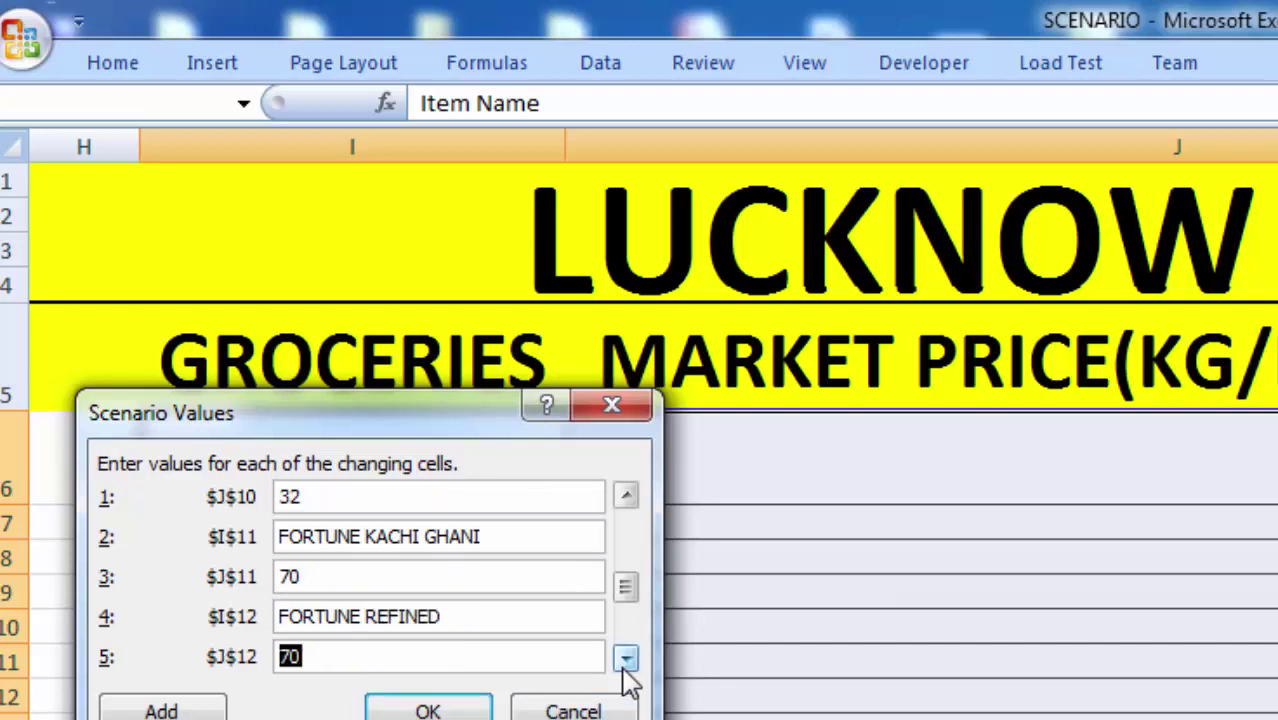
{"action": "left_click", "coordinate": [393, 651]}
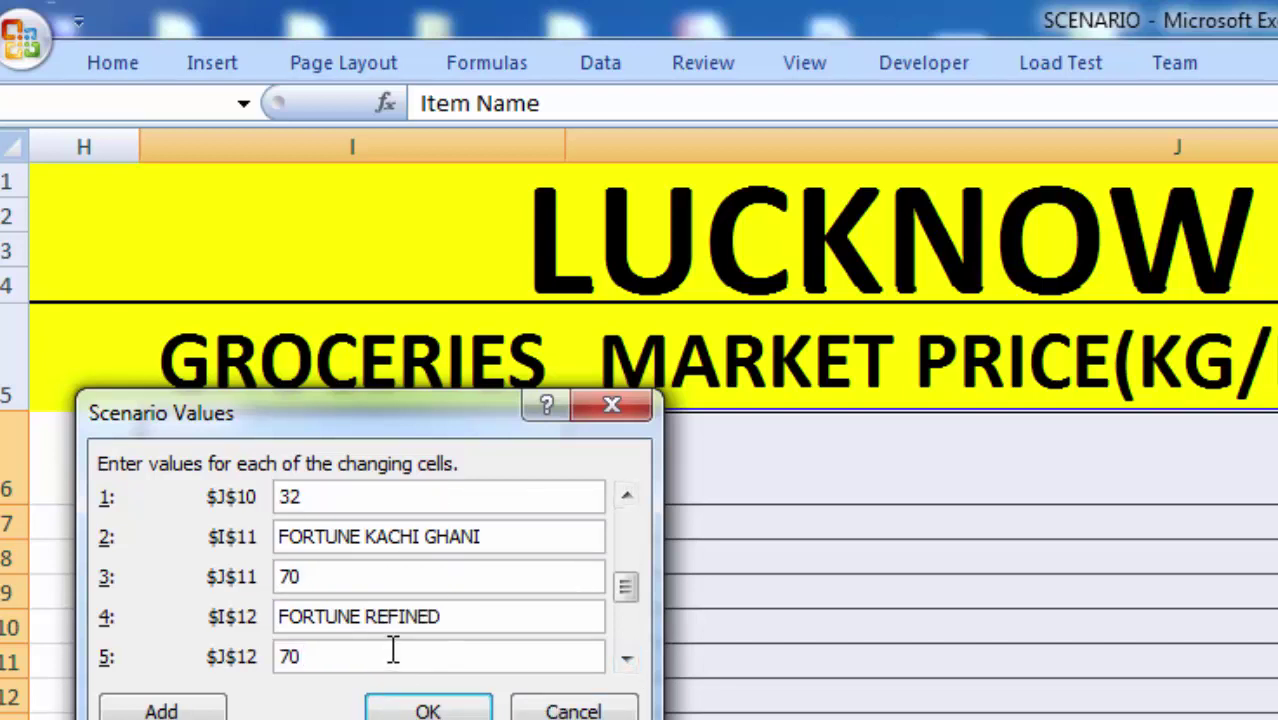
{"action": "key", "text": "BackSpace"}
{"action": "type", "text": "2"}
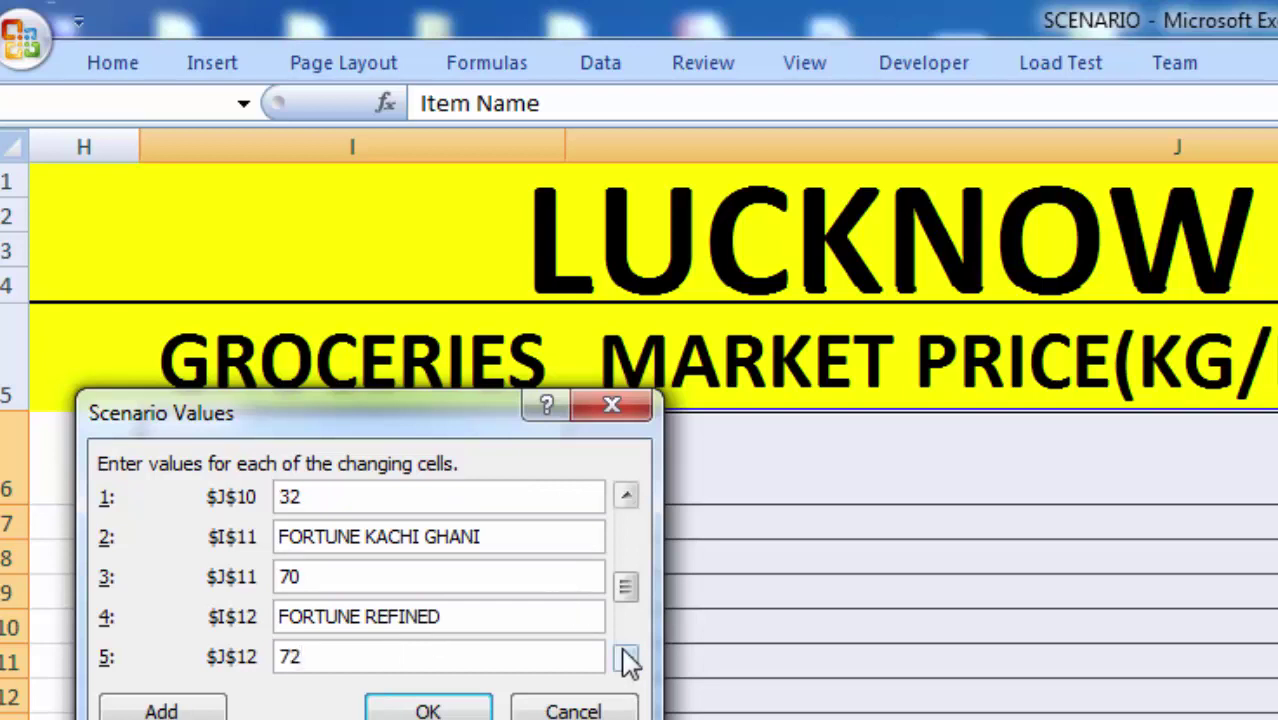
Check the remaining values, including SAFFOLA REFINED at 140 and the 663 total
{"action": "left_click", "coordinate": [627, 658]}
{"action": "left_click", "coordinate": [627, 658]}
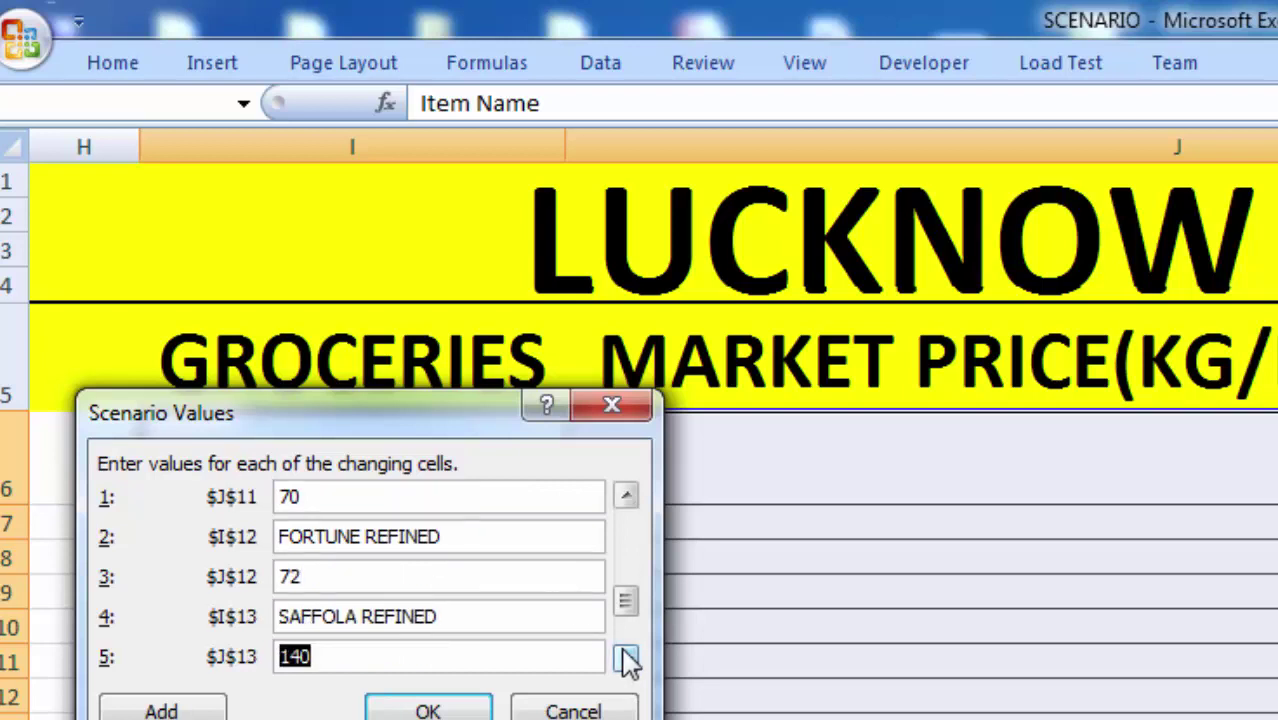
{"action": "left_click", "coordinate": [627, 658]}
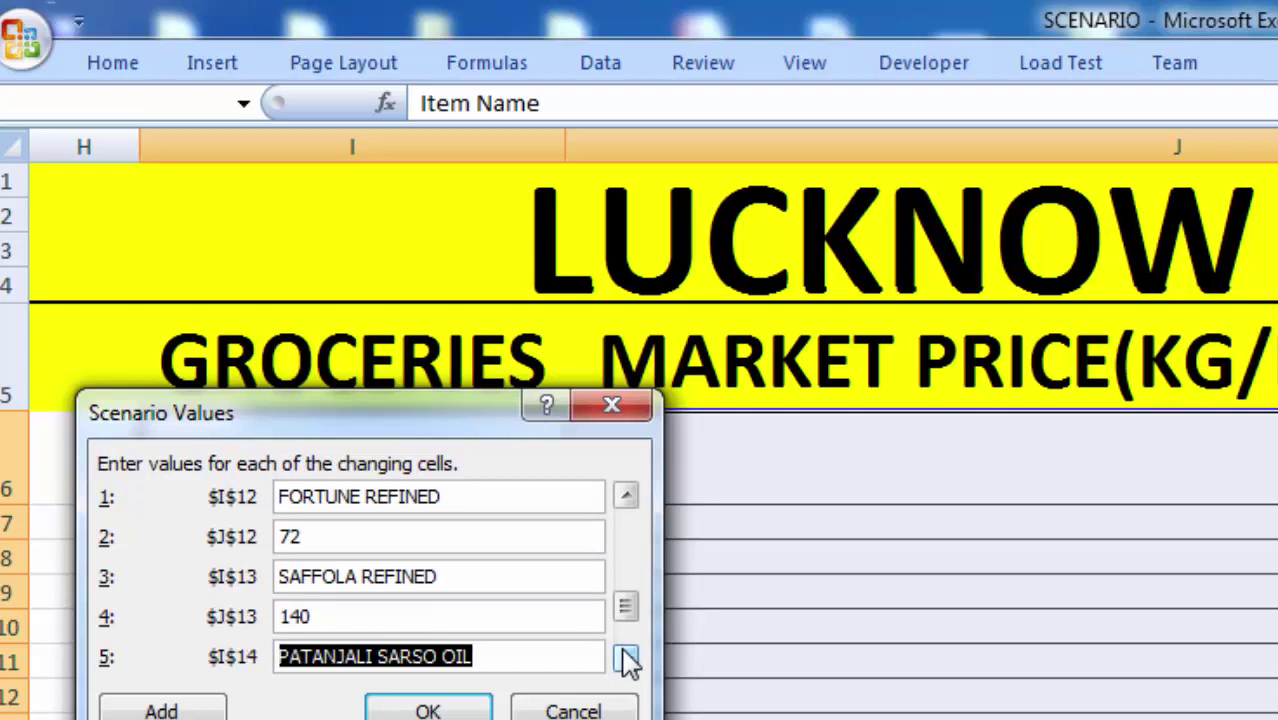
{"action": "left_click", "coordinate": [366, 616]}
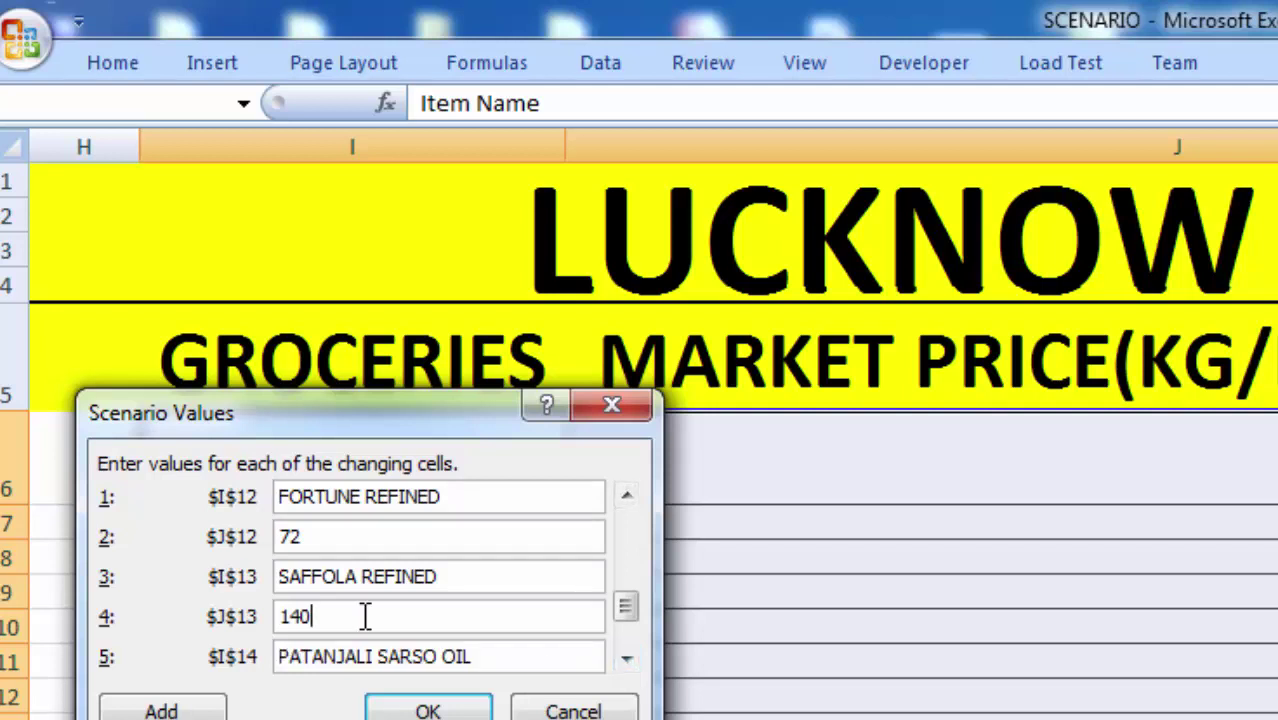
{"action": "left_click", "coordinate": [626, 658]}
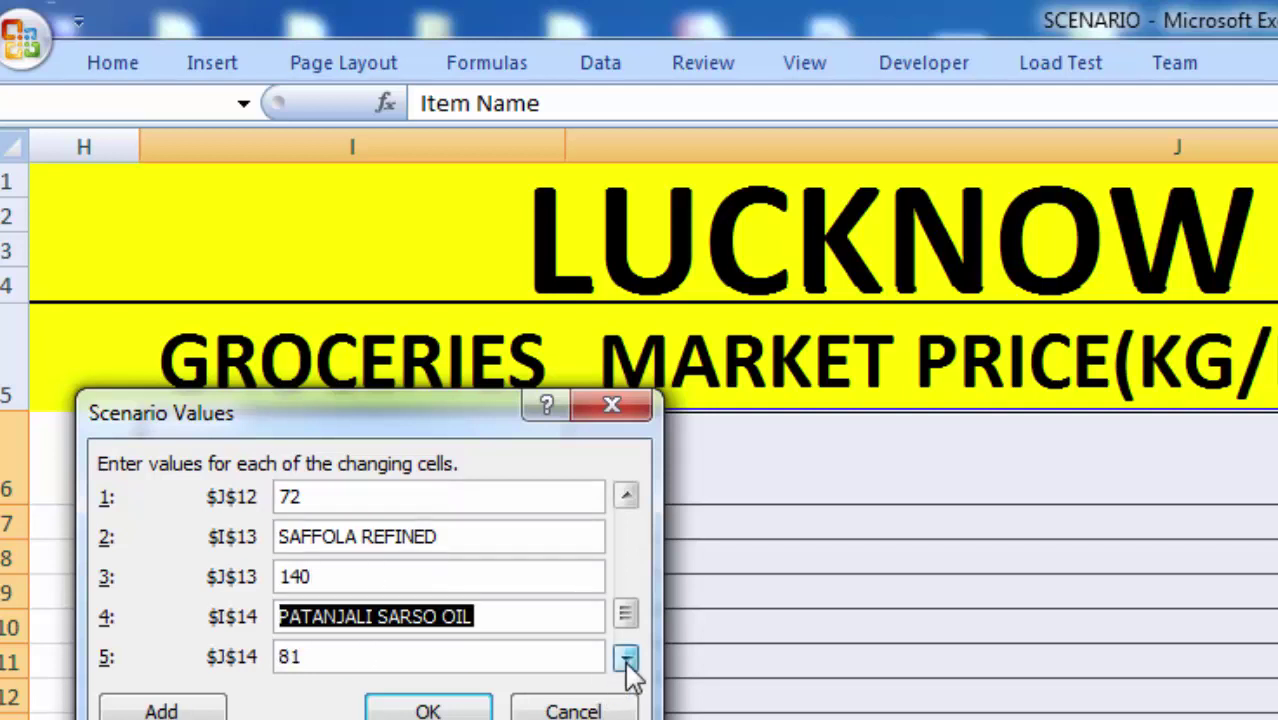
{"action": "left_click", "coordinate": [626, 658]}
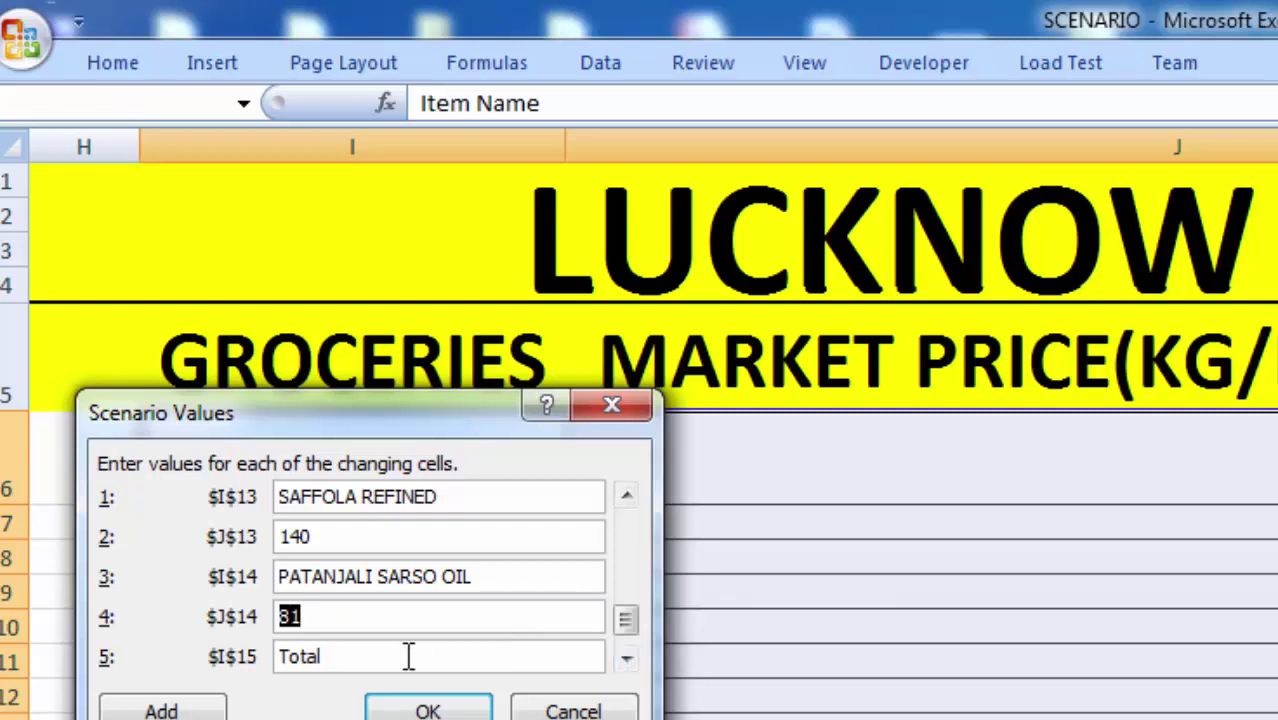
{"action": "left_click", "coordinate": [628, 660]}
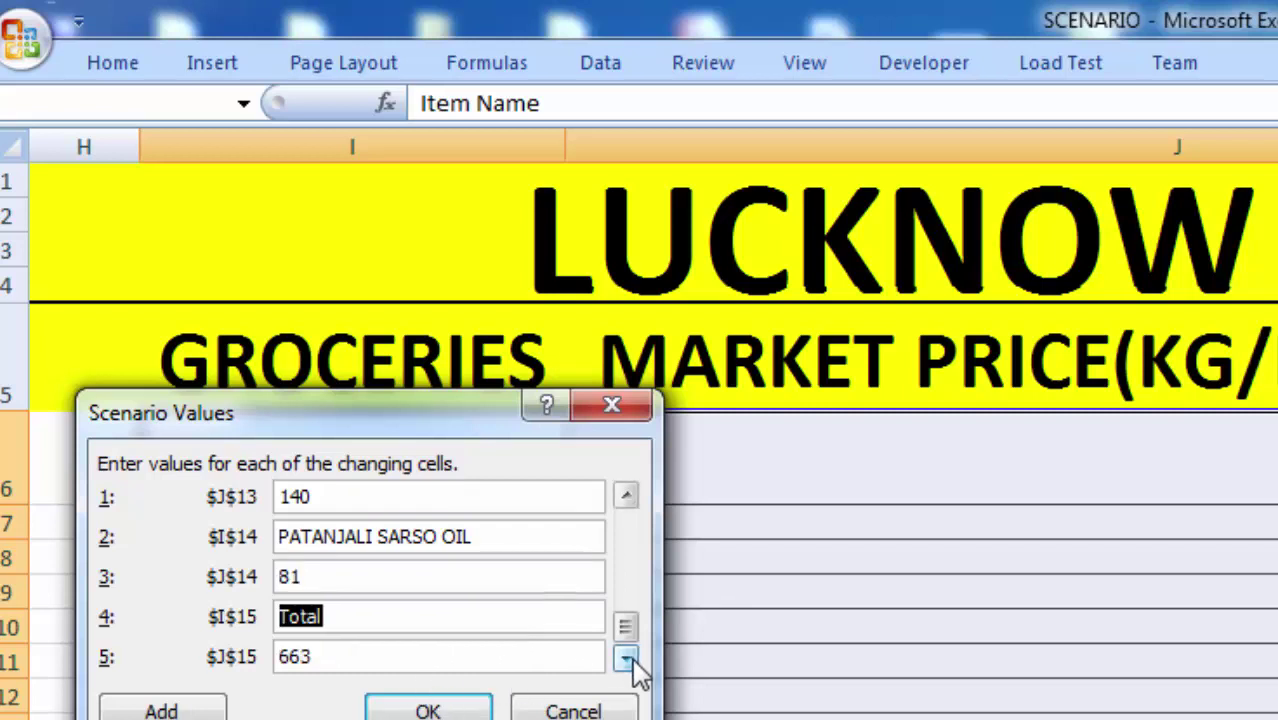
Save the feb scenario and start a second scenario named march
{"action": "left_click", "coordinate": [170, 708]}
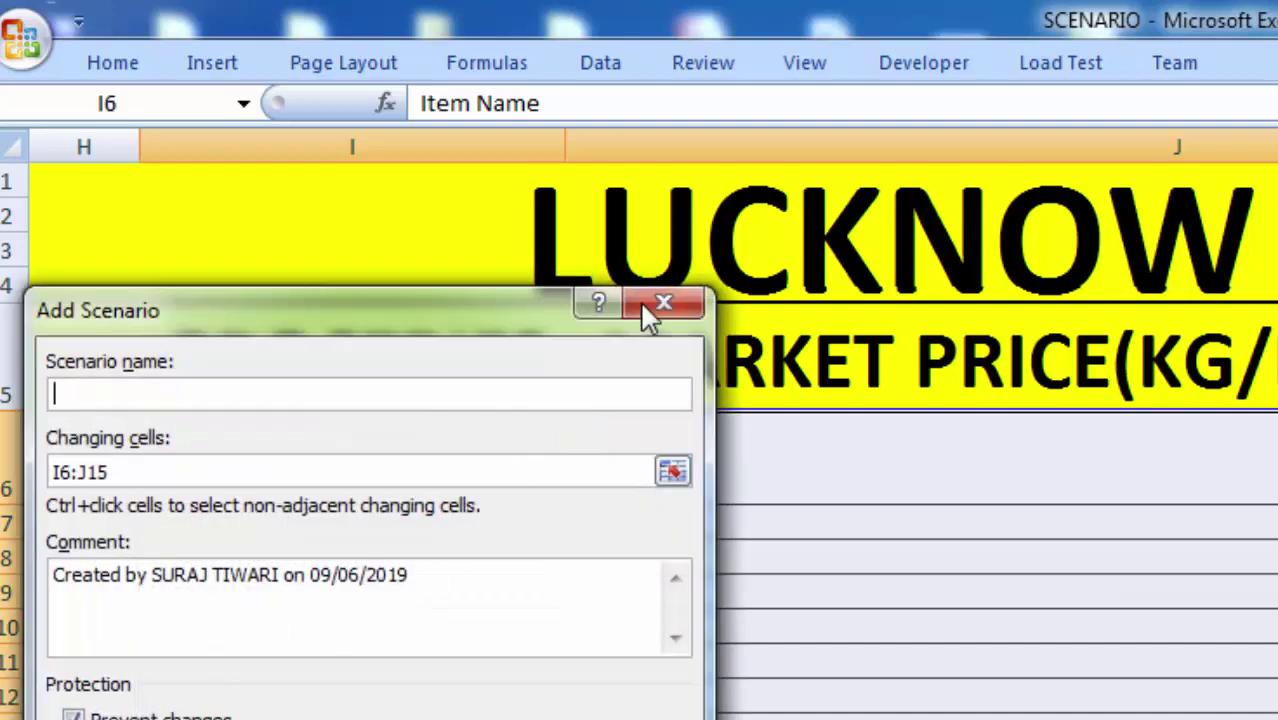
{"action": "left_click", "coordinate": [661, 306]}
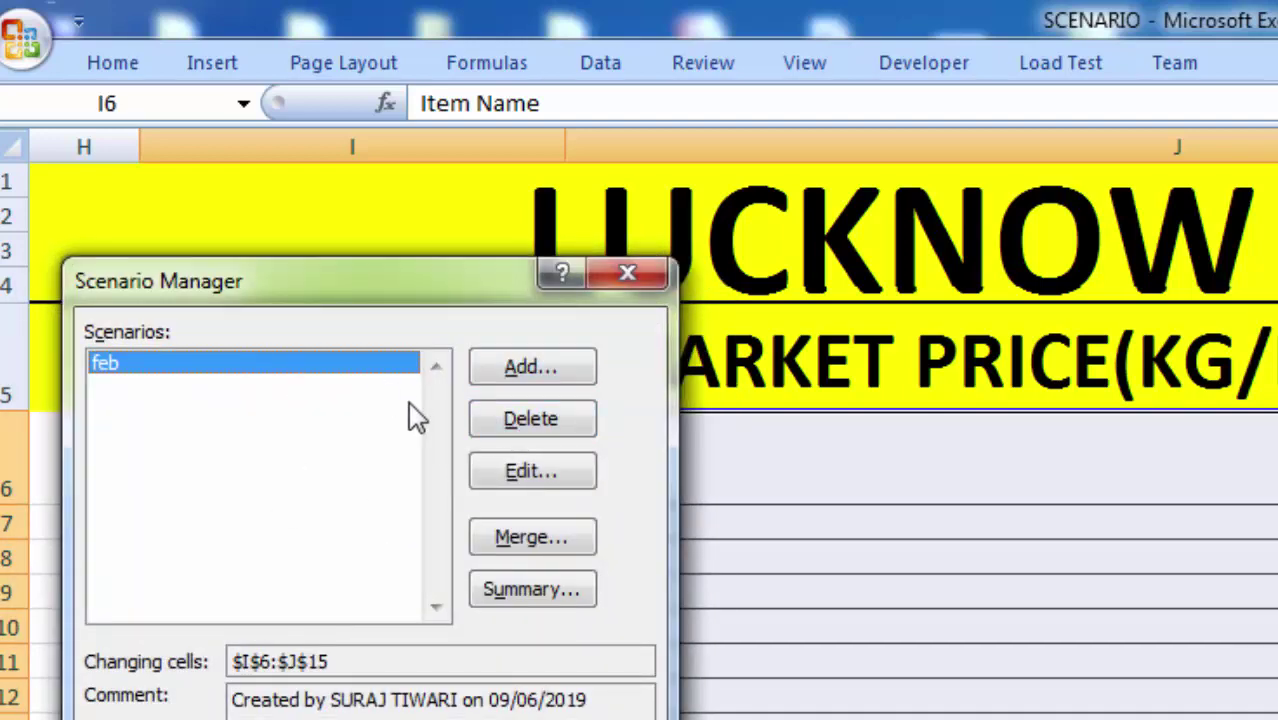
{"action": "left_click", "coordinate": [520, 368]}
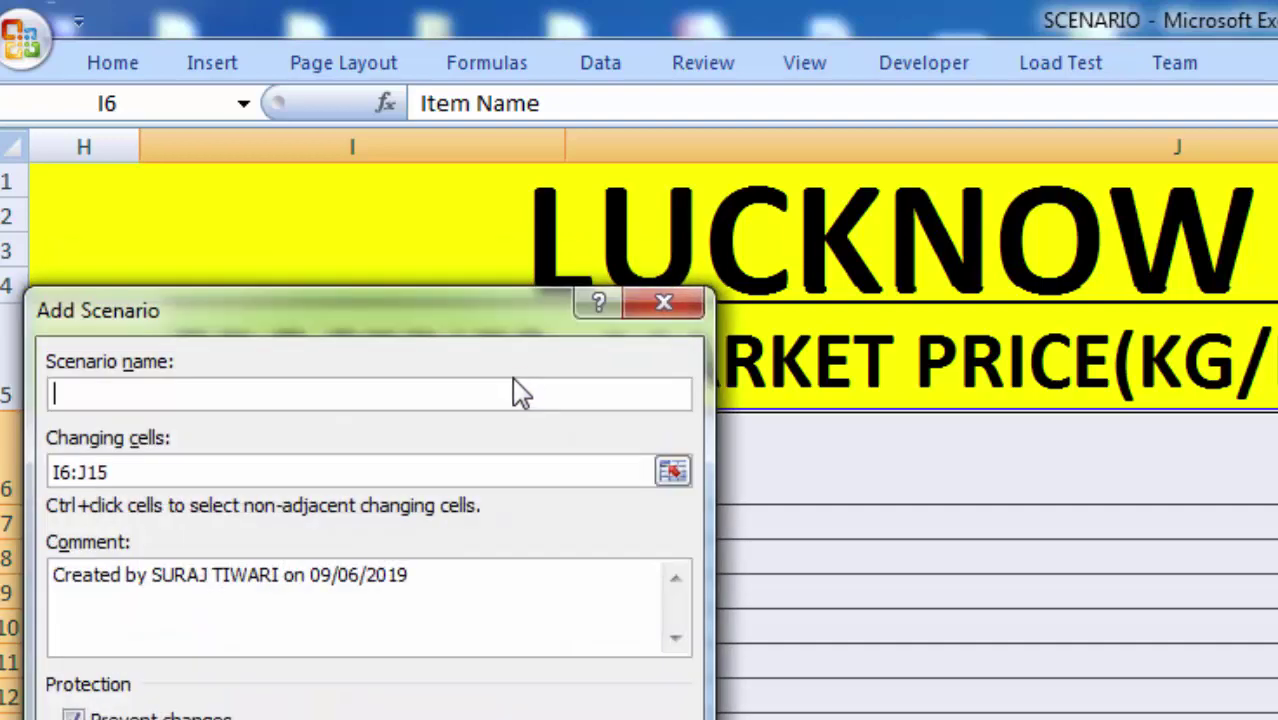
{"action": "type", "text": "marc"}
{"action": "type", "text": "h"}
Create the march scenario and change its Basmati Rice price ($J$7) from 120 to 110
{"action": "key", "text": "Return"}
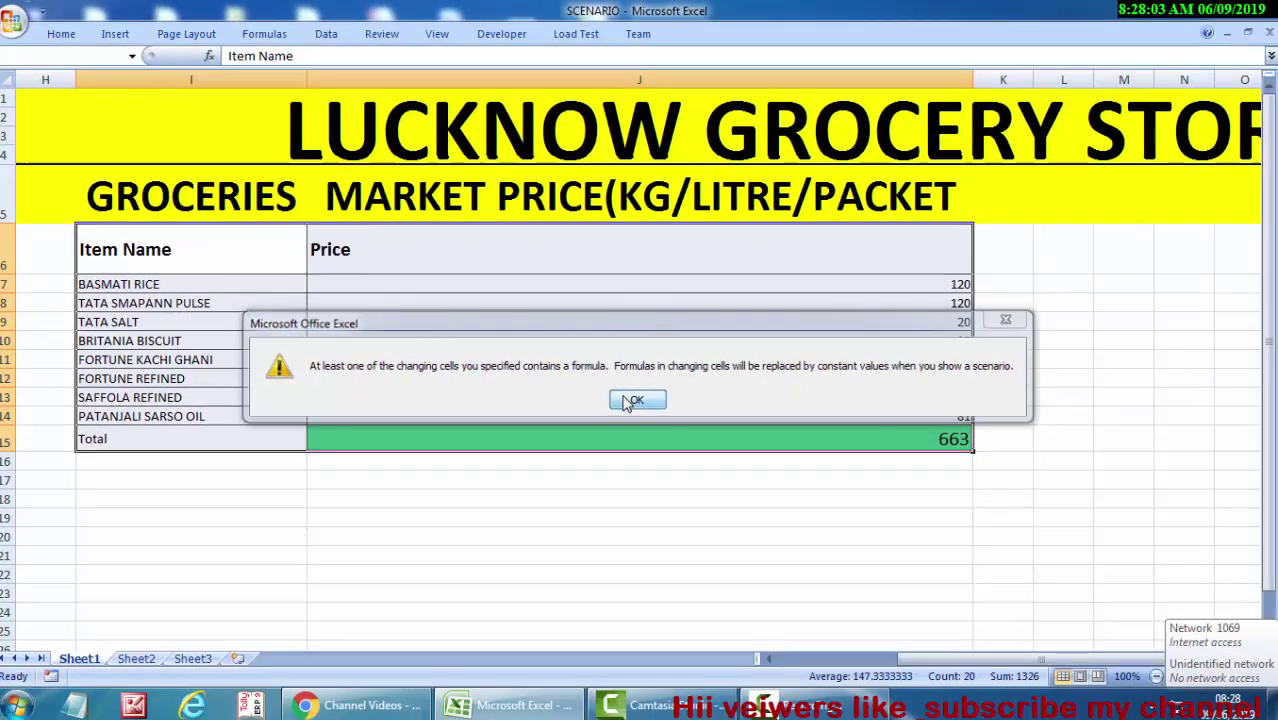
{"action": "left_click", "coordinate": [630, 401]}
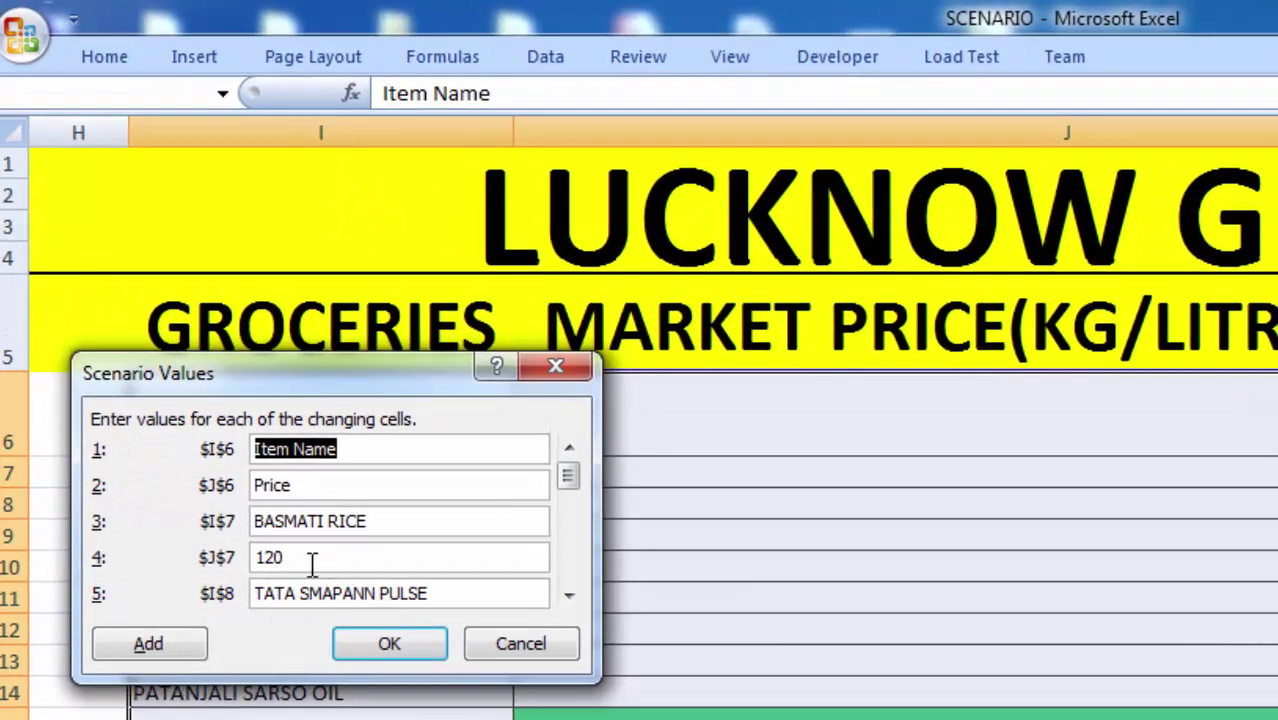
{"action": "left_click", "coordinate": [333, 556]}
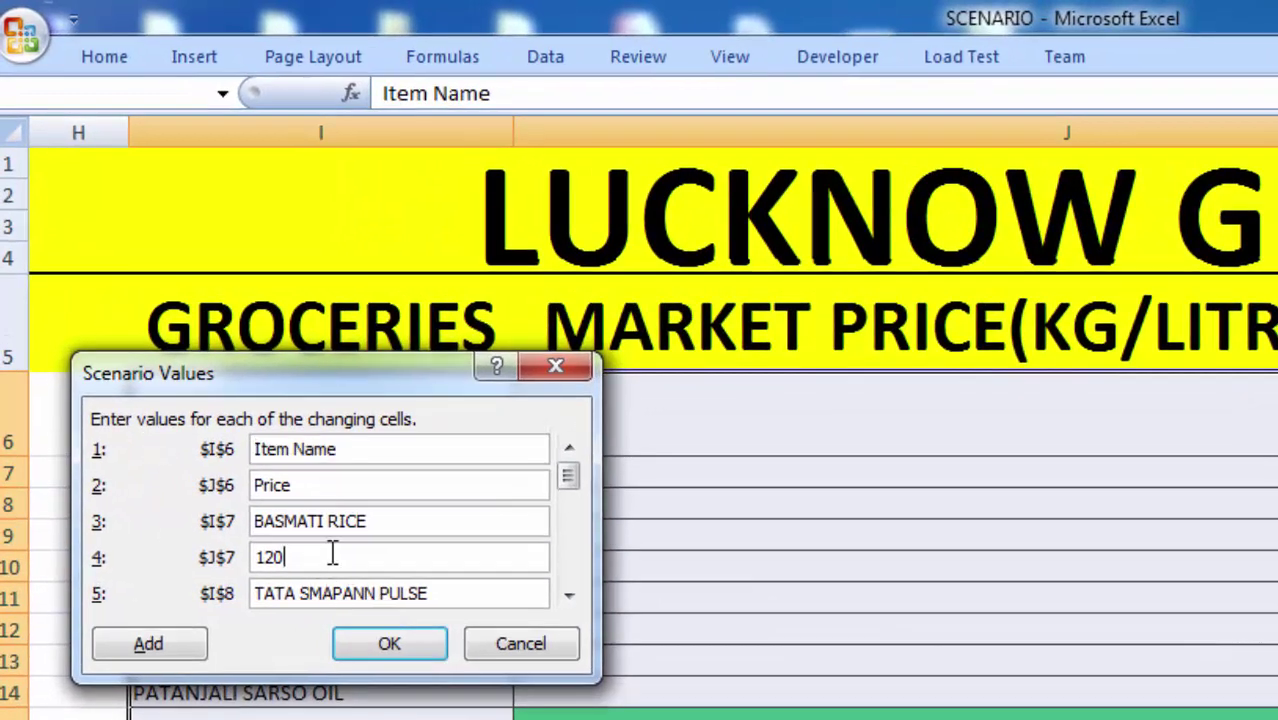
{"action": "key", "text": "BackSpace"}
{"action": "key", "text": "BackSpace"}
Scroll through the march values down to the $J$15 total of 663
{"action": "left_click", "coordinate": [566, 597]}
{"action": "left_click", "coordinate": [566, 597]}
{"action": "left_click", "coordinate": [566, 597]}
{"action": "left_click", "coordinate": [566, 597]}
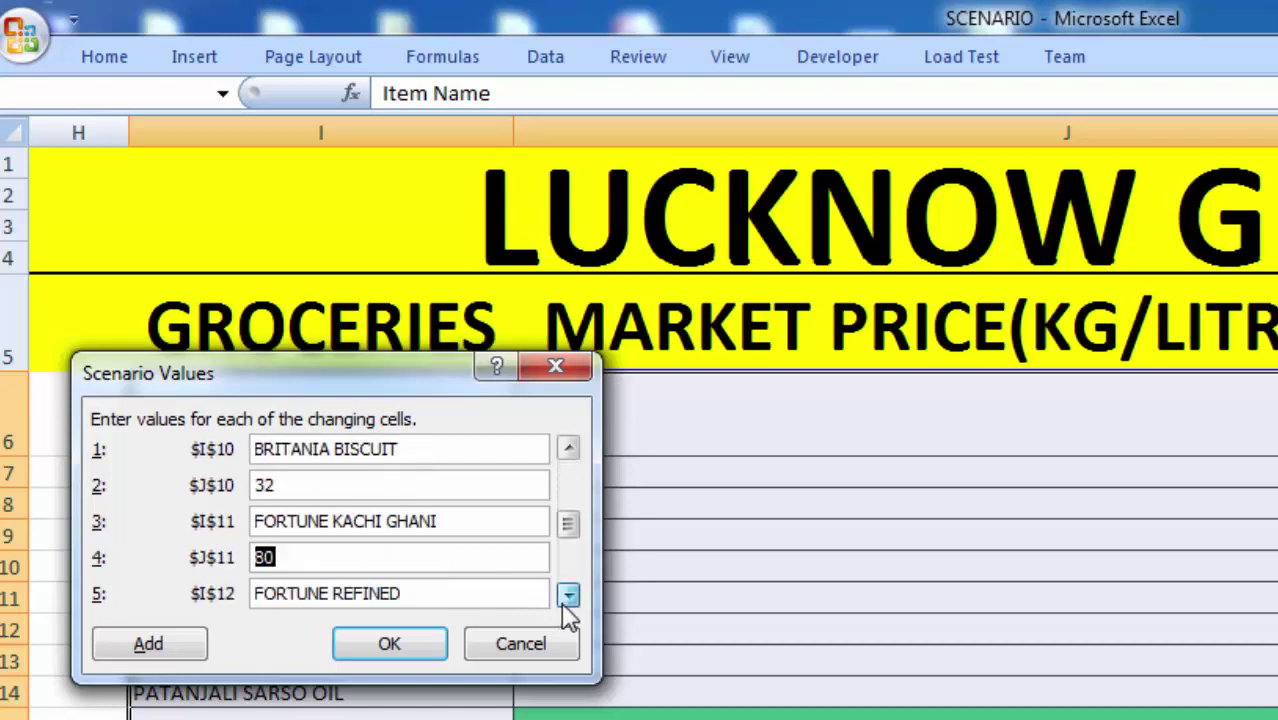
{"action": "left_click", "coordinate": [566, 597]}
{"action": "left_click", "coordinate": [566, 597]}
{"action": "left_click", "coordinate": [566, 597]}
{"action": "left_click", "coordinate": [566, 597]}
{"action": "left_click", "coordinate": [566, 597]}
{"action": "left_click", "coordinate": [566, 597]}
{"action": "left_click", "coordinate": [566, 597]}
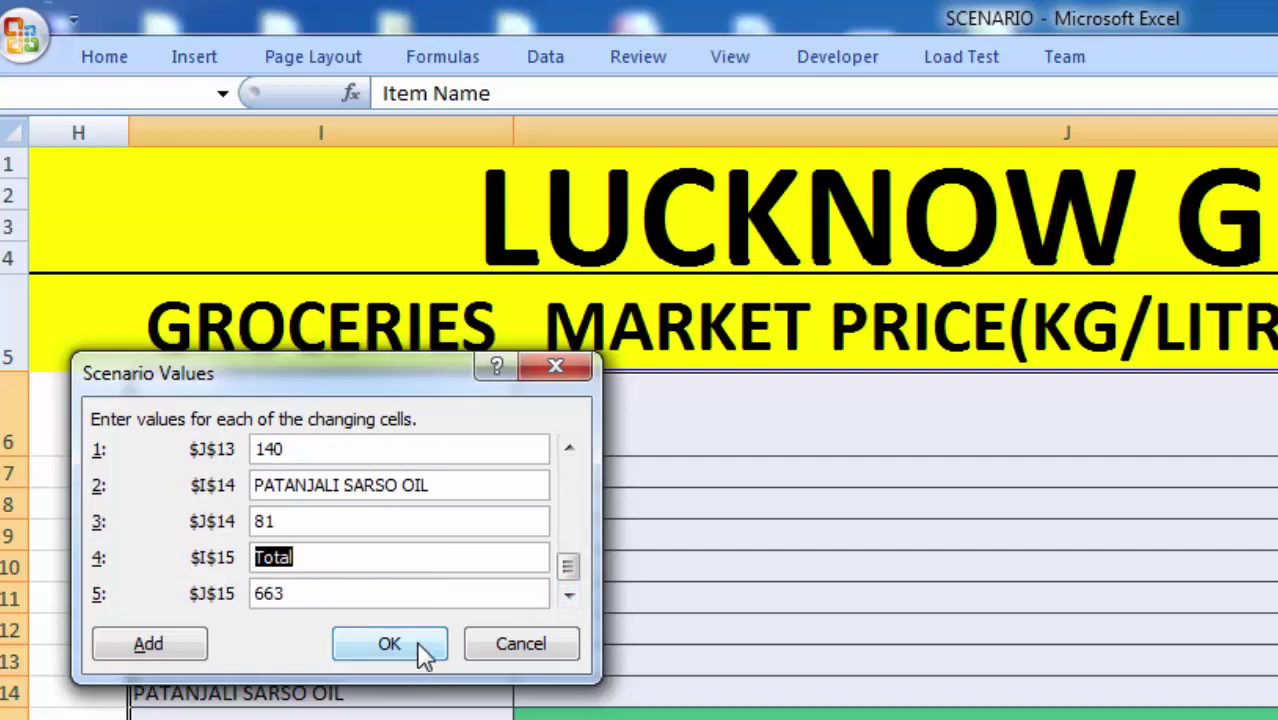
Save the march scenario and create a third scenario named april
{"action": "left_click", "coordinate": [150, 645]}
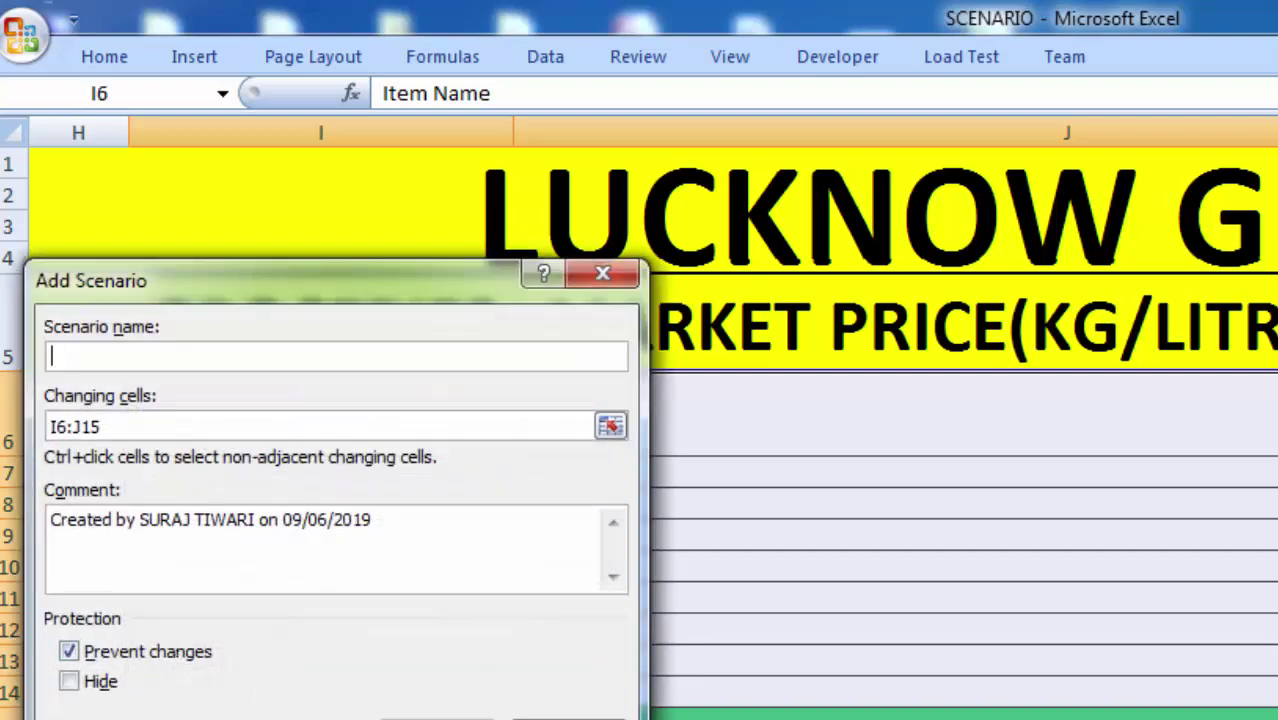
{"action": "key", "text": "Escape"}
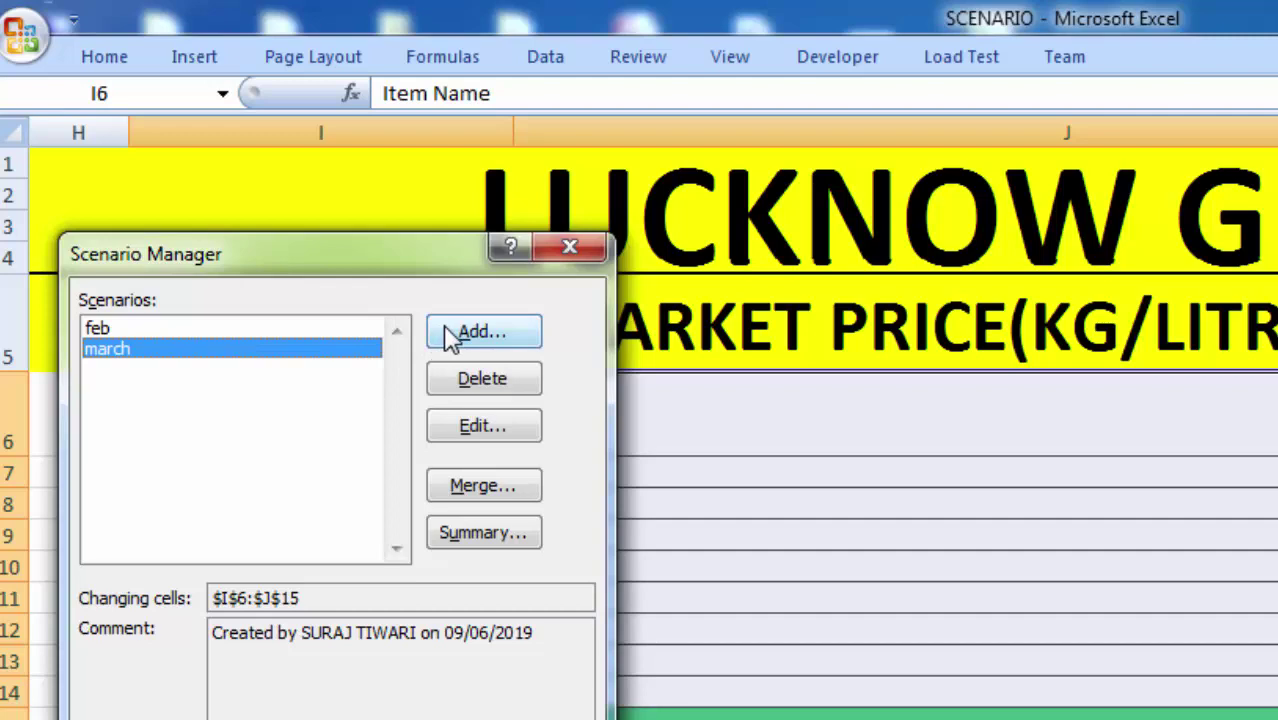
{"action": "left_click", "coordinate": [449, 336]}
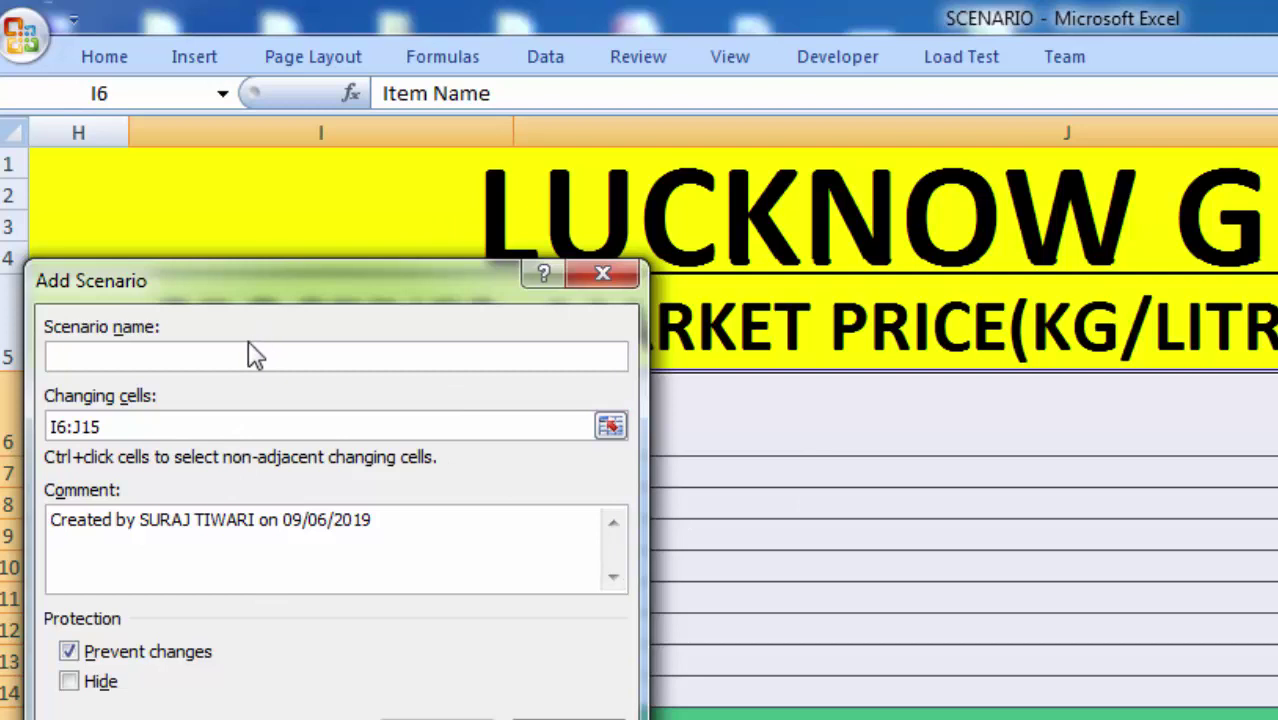
{"action": "type", "text": "april"}
{"action": "key", "text": "Return"}
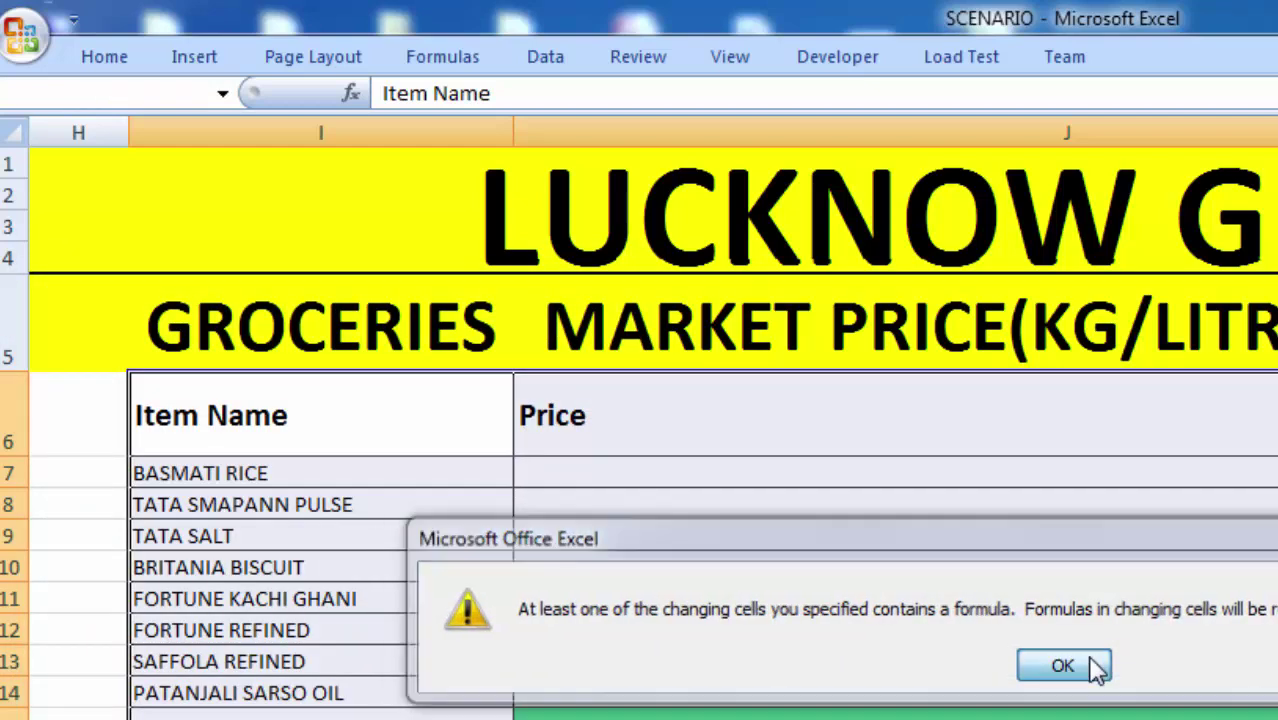
{"action": "left_click", "coordinate": [1090, 662]}
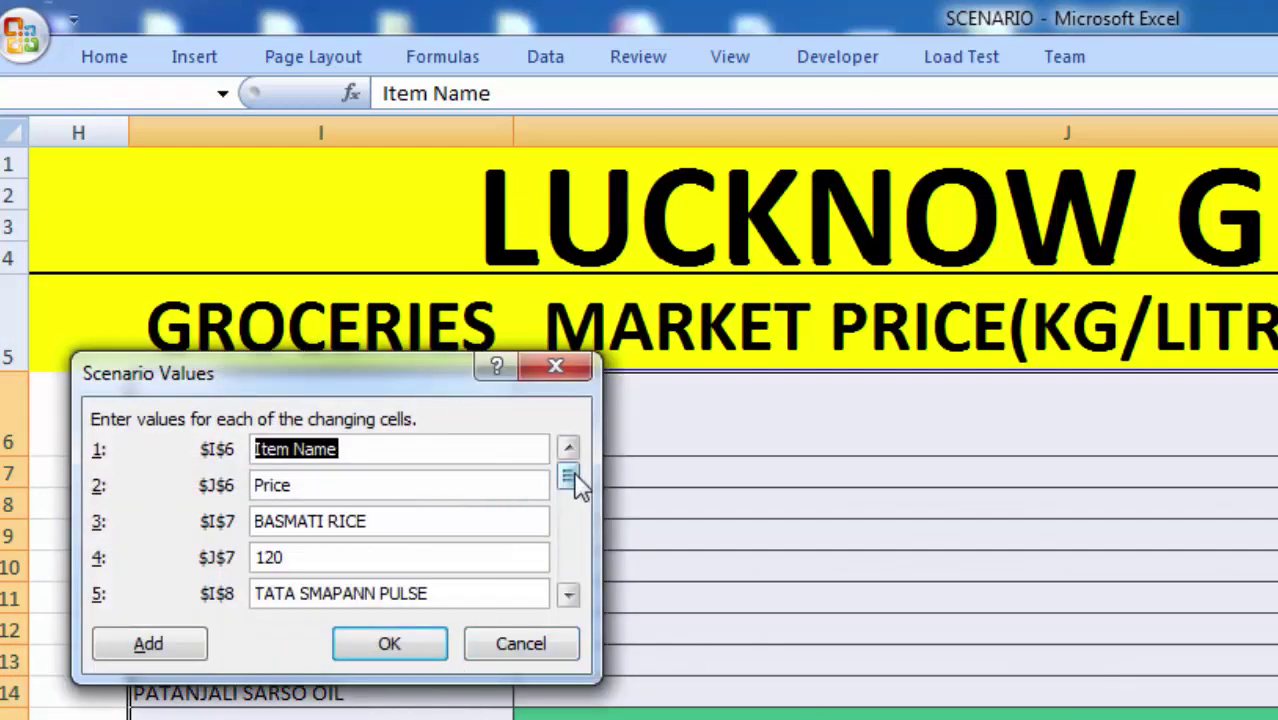
Set april's Tata Salt price to 21 and Britania Biscuit ($J$10) to 35, then save
{"action": "left_click_drag", "start_coordinate": [569, 476], "coordinate": [570, 499]}
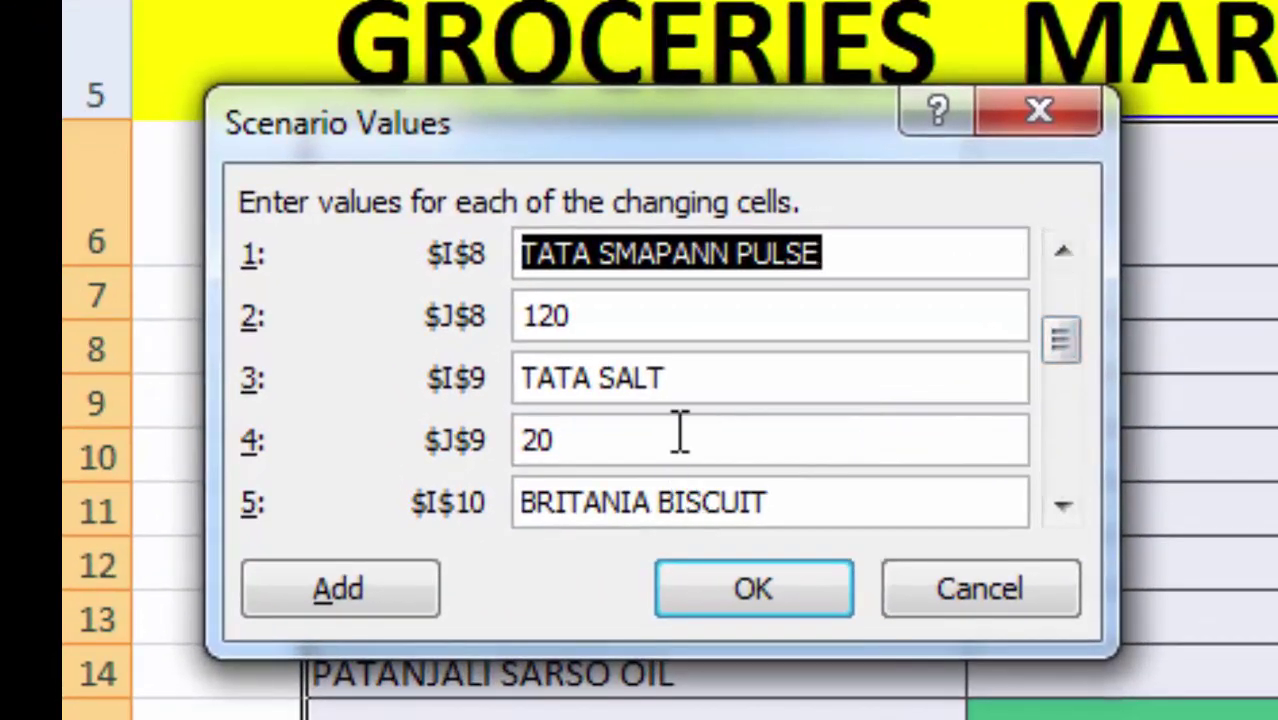
{"action": "left_click", "coordinate": [680, 434]}
{"action": "key", "text": "BackSpace"}
{"action": "key", "text": "BackSpace"}
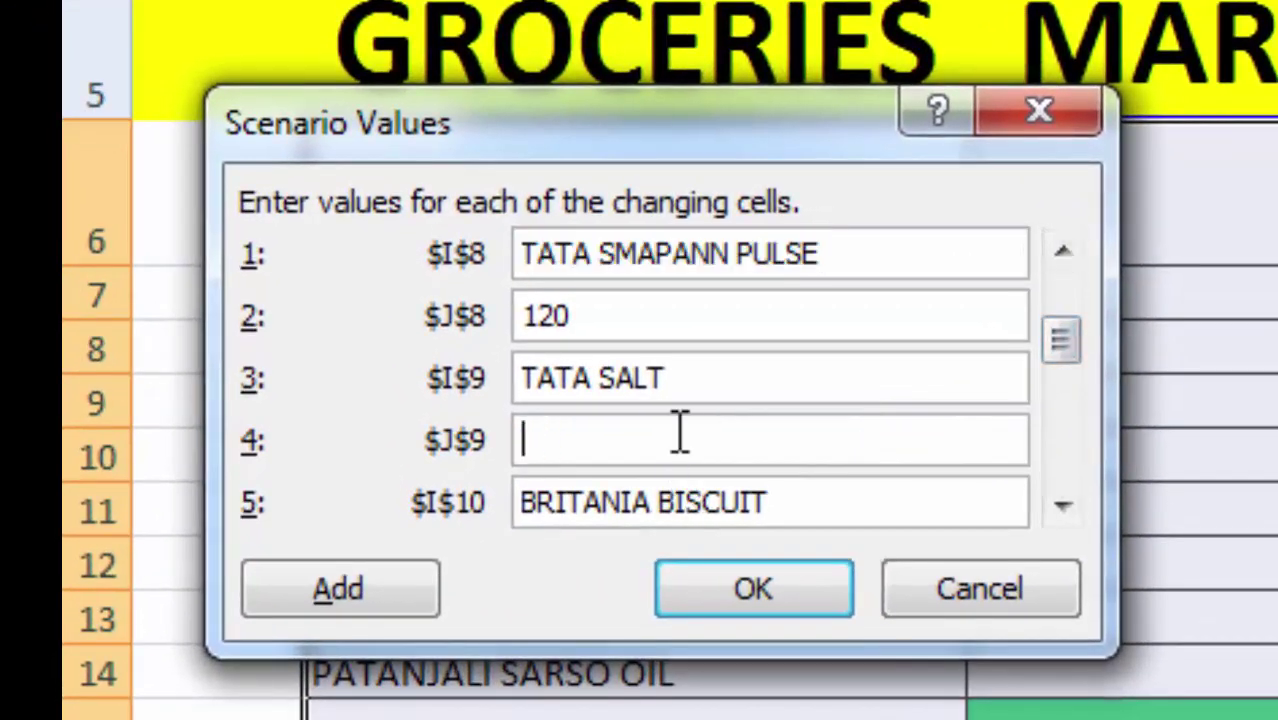
{"action": "type", "text": "21"}
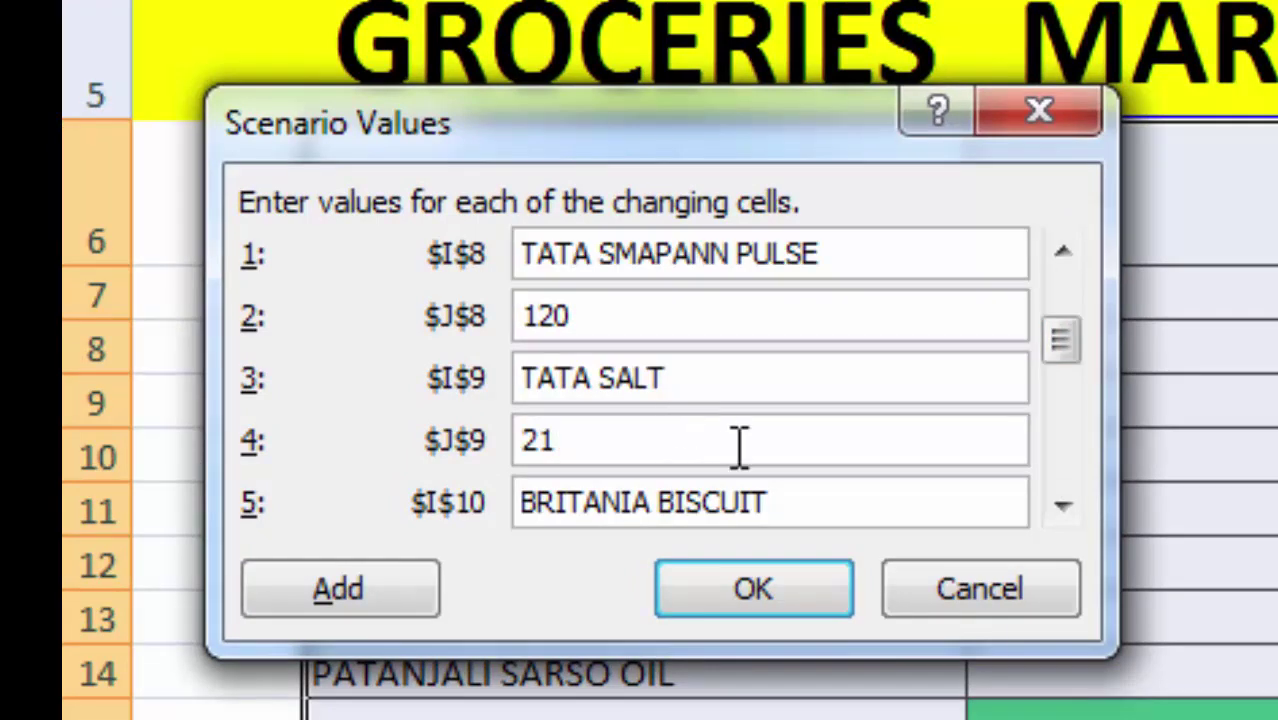
{"action": "left_click", "coordinate": [1062, 507]}
{"action": "left_click", "coordinate": [1062, 507]}
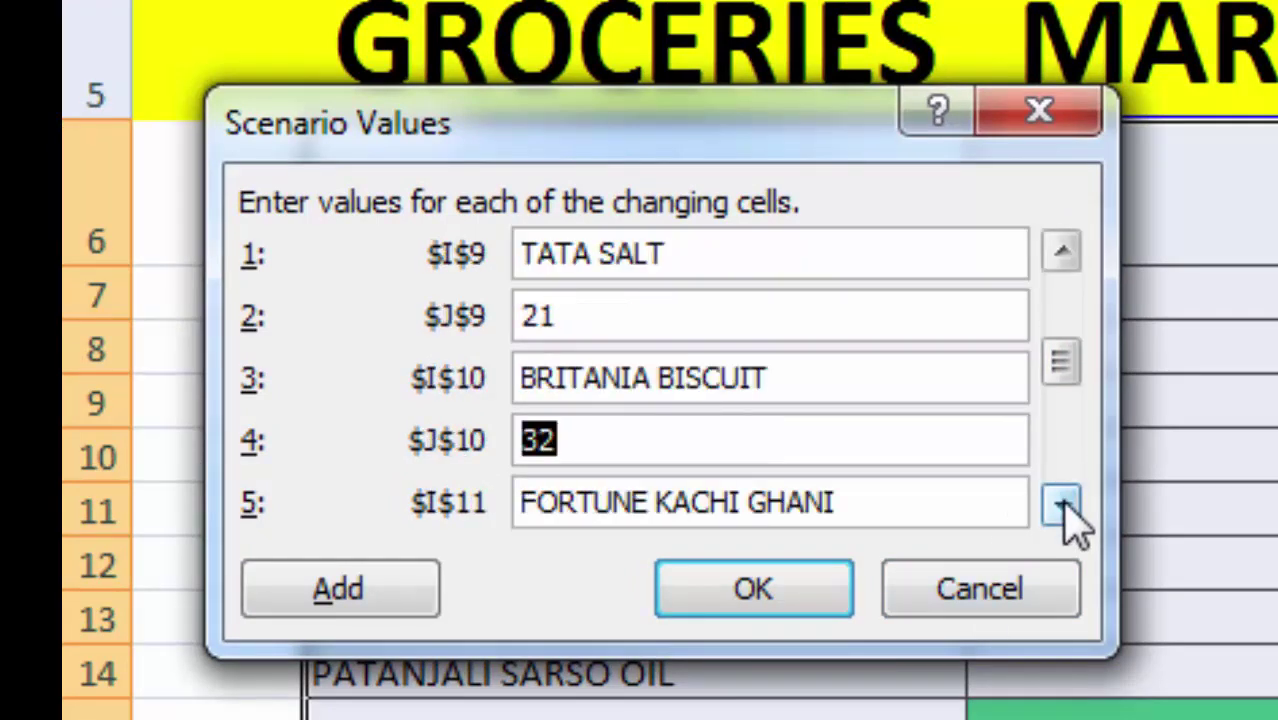
{"action": "left_click", "coordinate": [605, 440]}
{"action": "key", "text": "BackSpace"}
{"action": "key", "text": "BackSpace"}
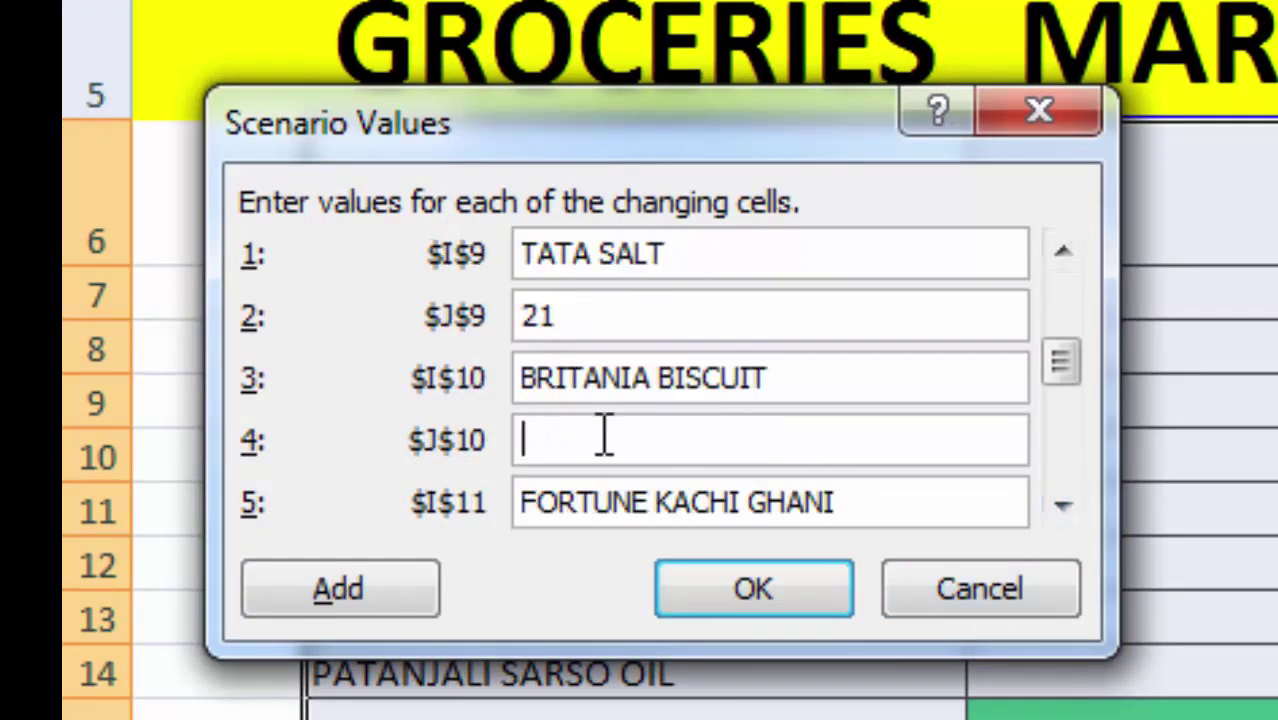
{"action": "type", "text": "3"}
{"action": "type", "text": "5"}
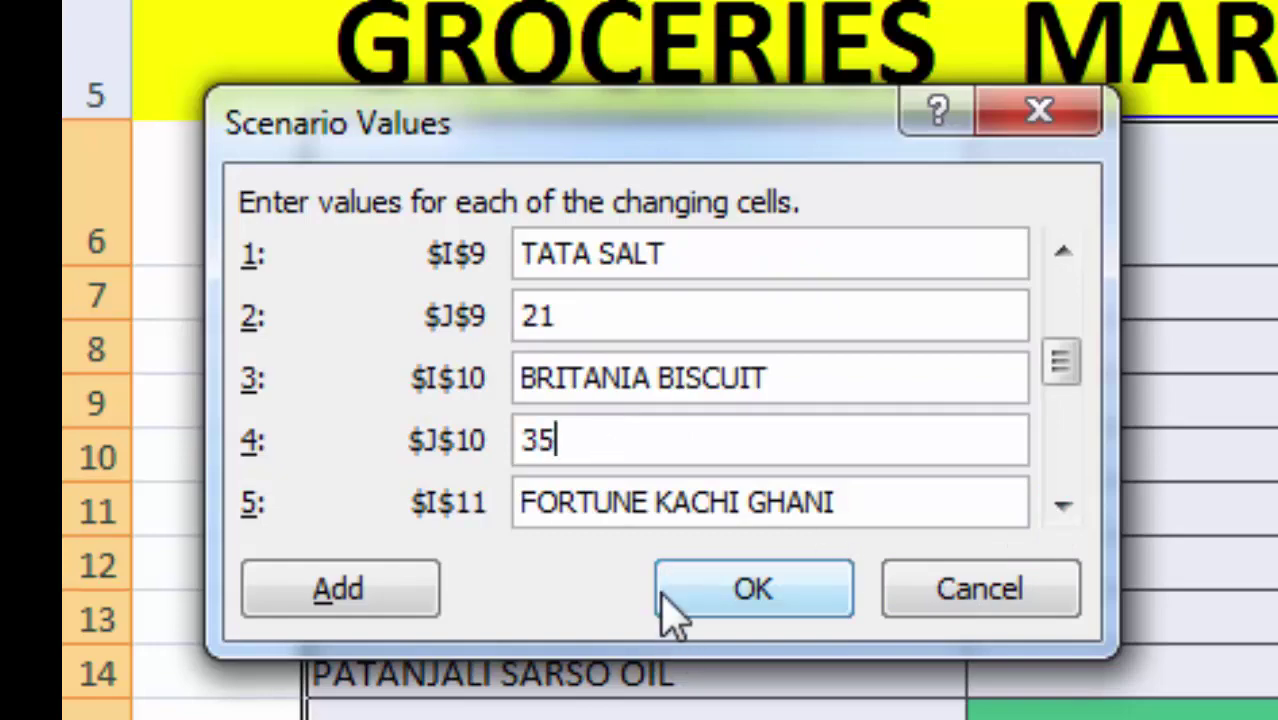
{"action": "left_click", "coordinate": [668, 596]}
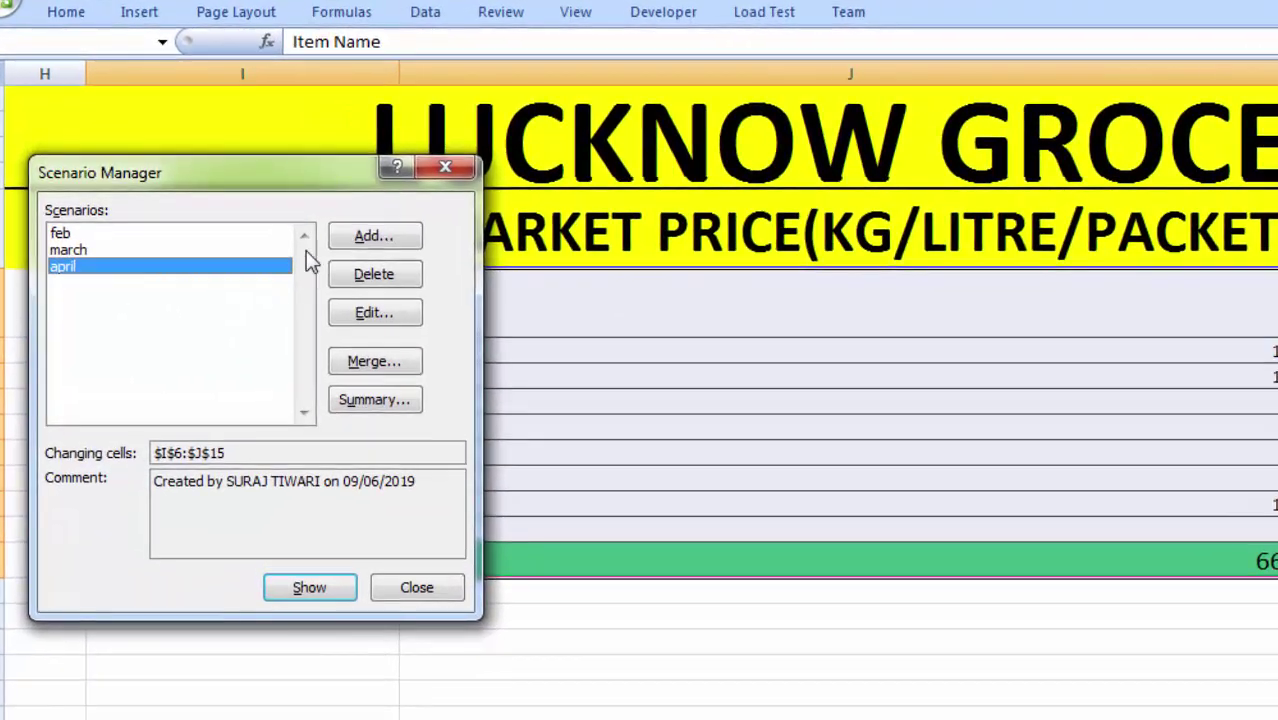
Create a May scenario with Patanjali Sarso Oil ($J$14) at 85 and save it
{"action": "left_click", "coordinate": [358, 240]}
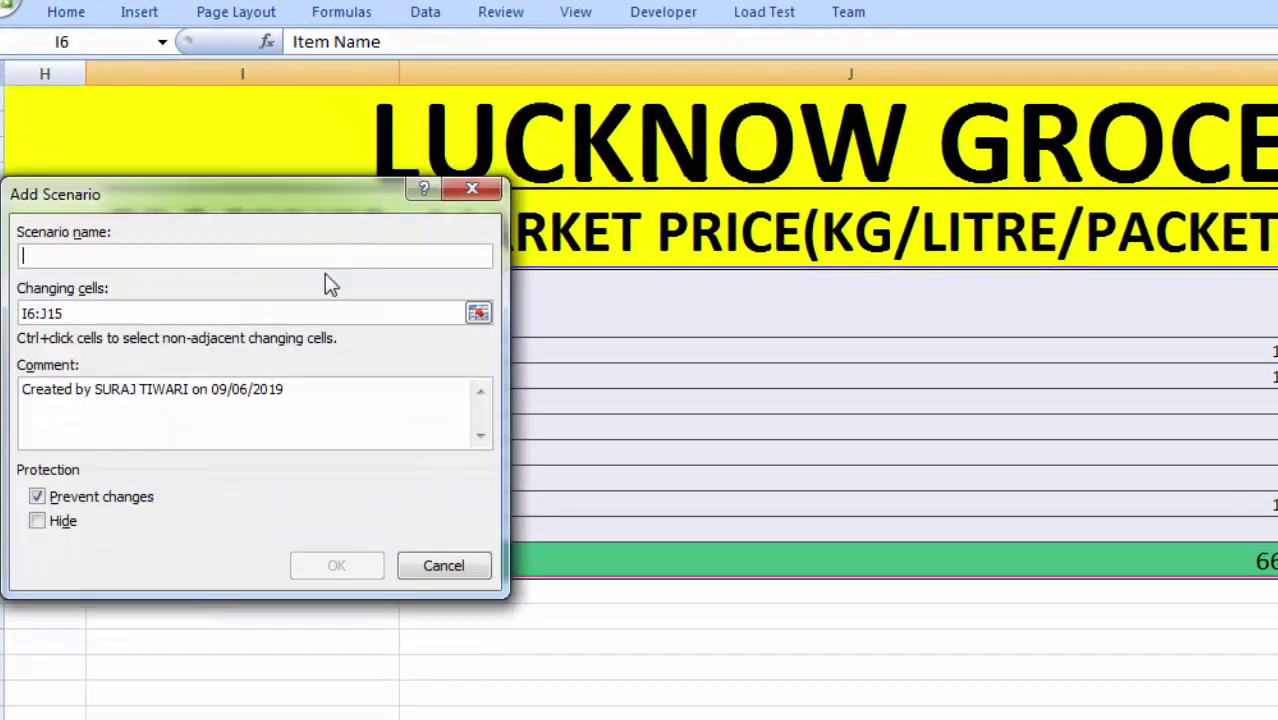
{"action": "type", "text": "May"}
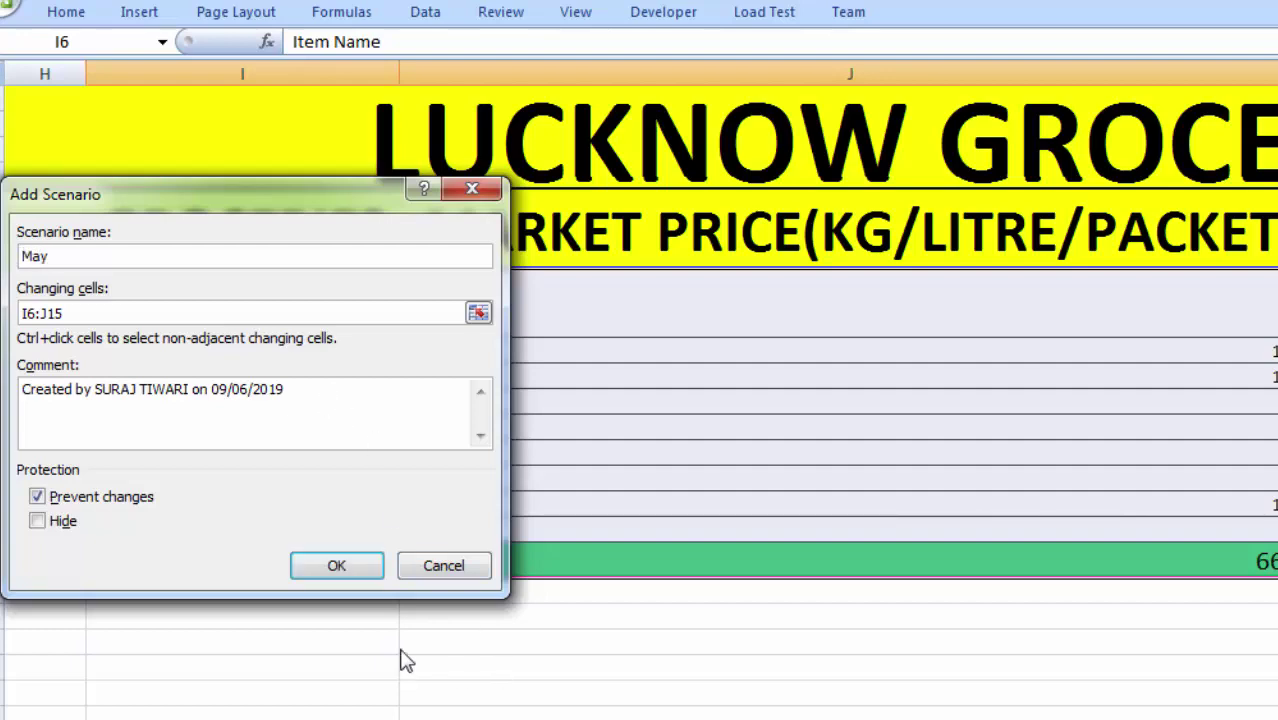
{"action": "left_click", "coordinate": [338, 566]}
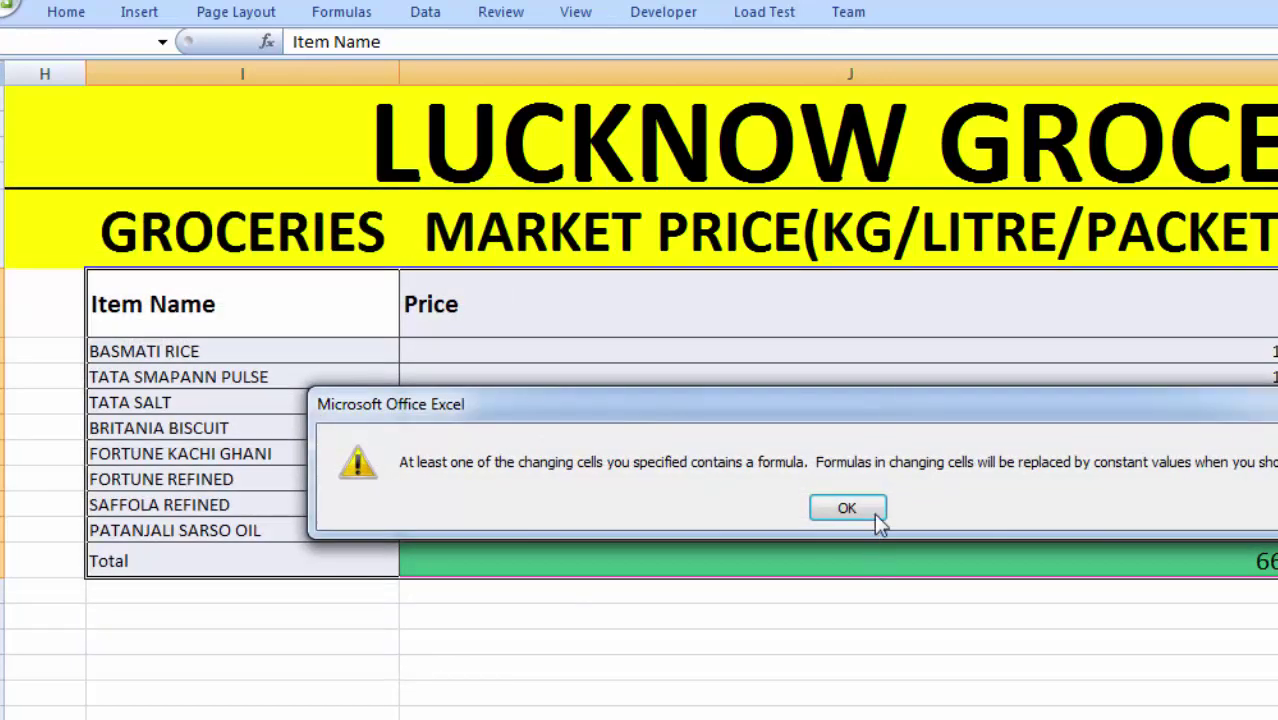
{"action": "left_click", "coordinate": [874, 513]}
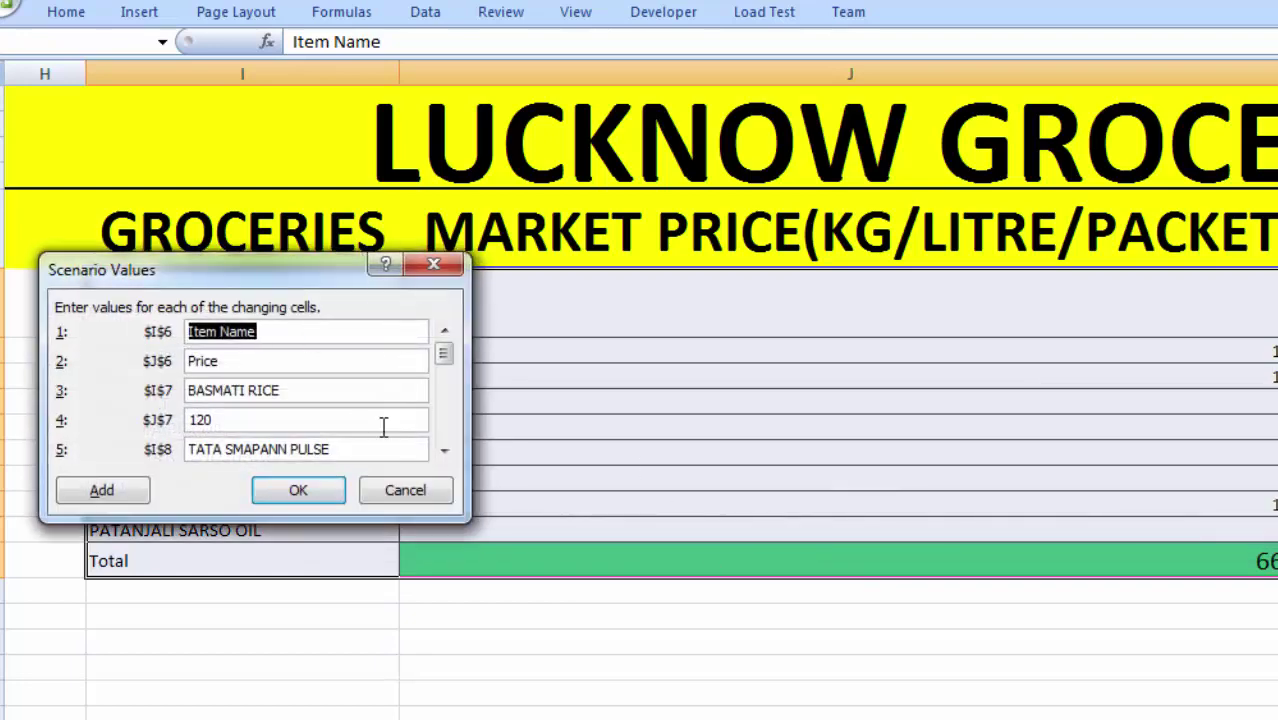
{"action": "left_click_drag", "start_coordinate": [444, 365], "coordinate": [447, 490]}
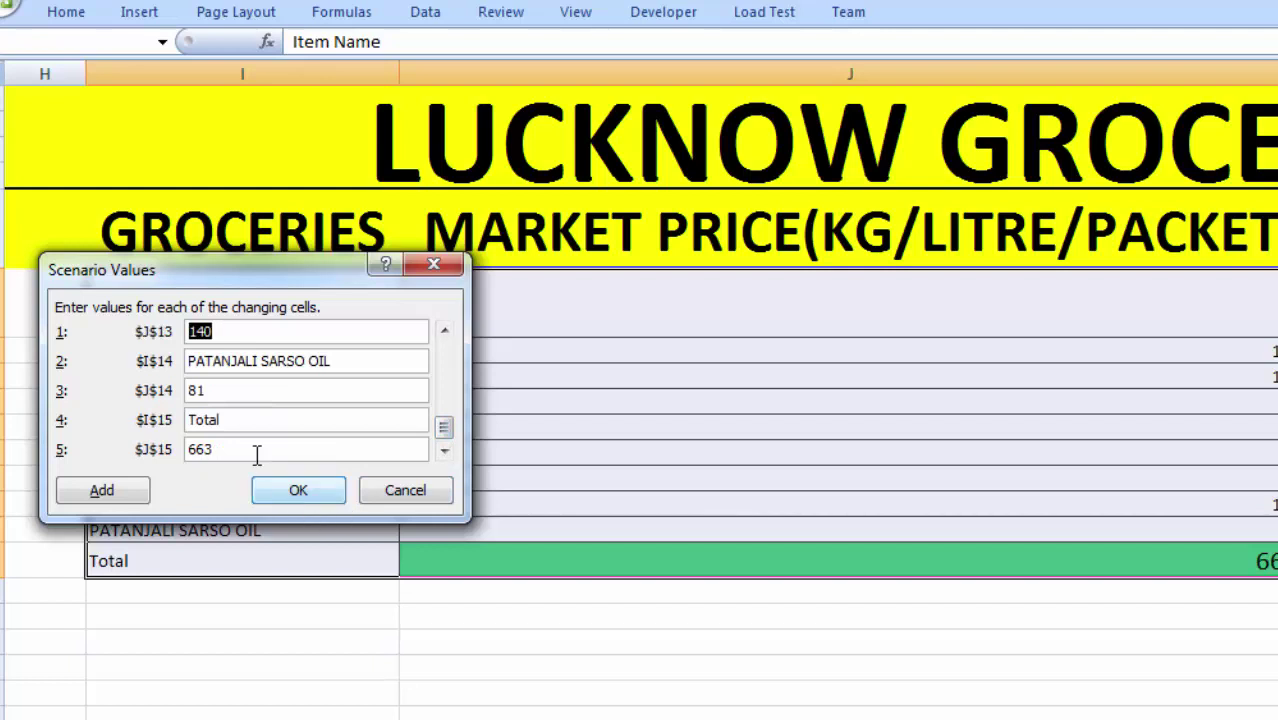
{"action": "left_click", "coordinate": [239, 395]}
{"action": "type", "text": "85"}
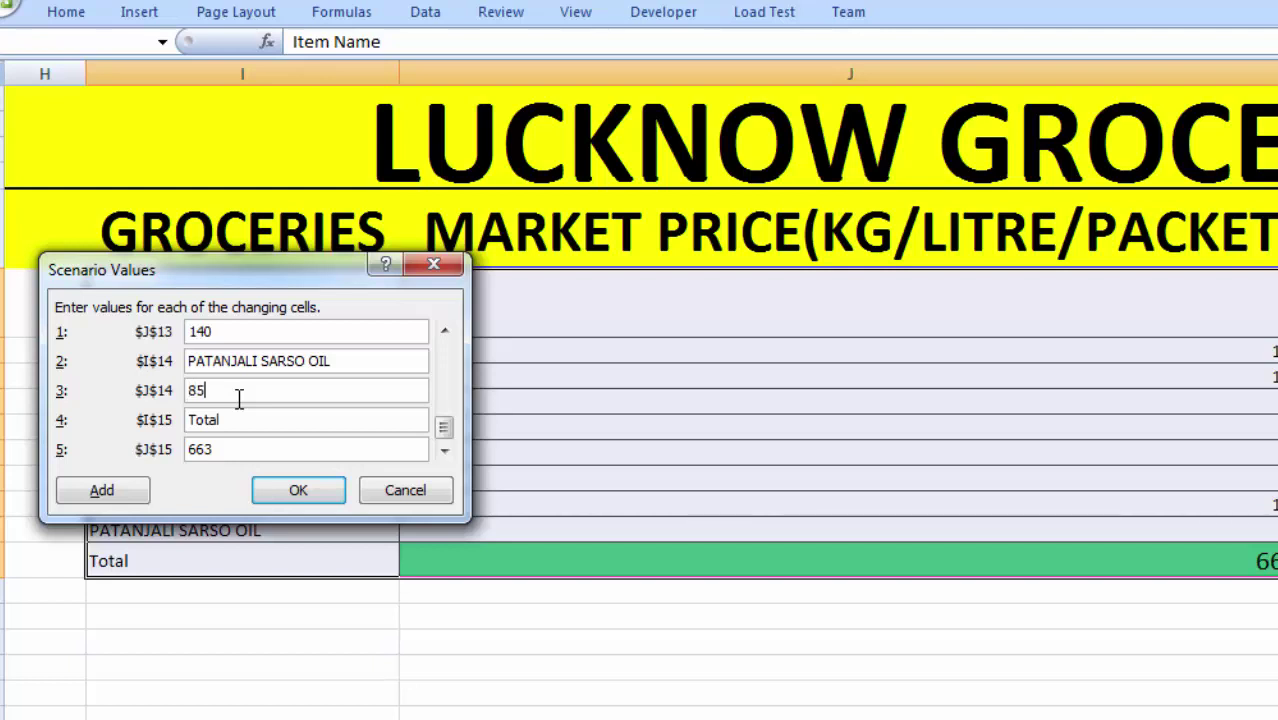
{"action": "left_click", "coordinate": [300, 490]}
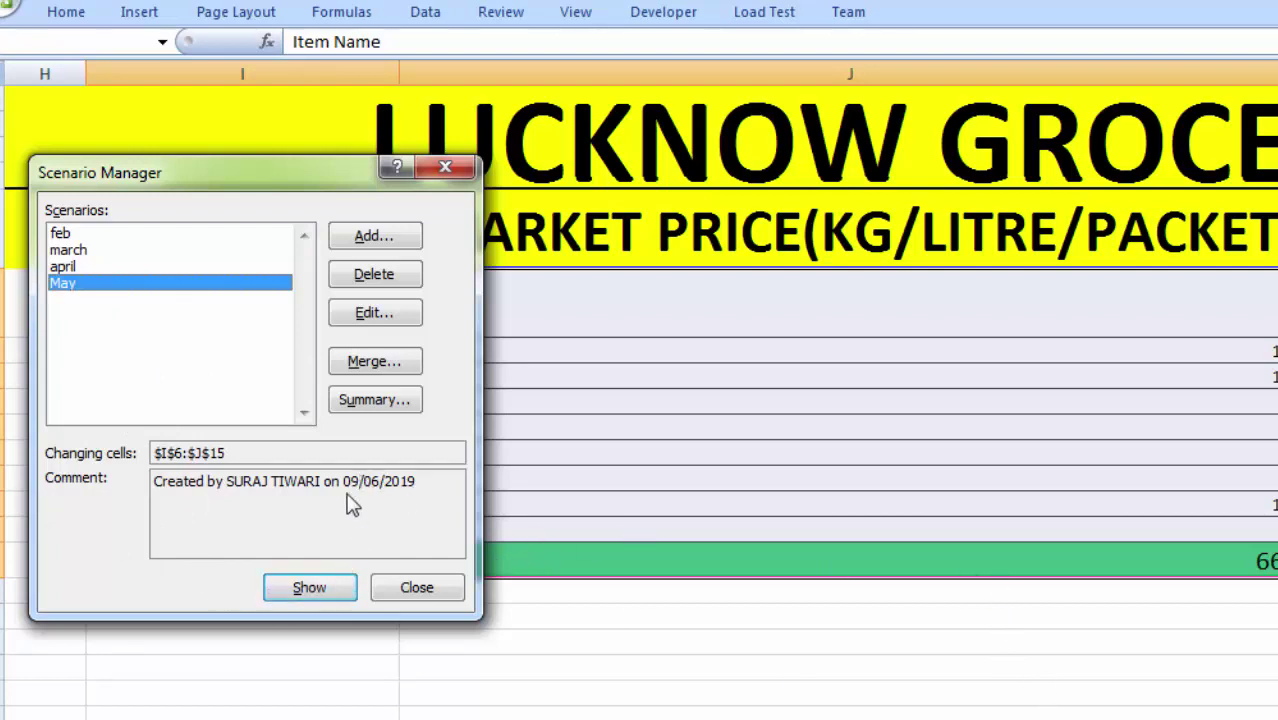
Create a Scenario Summary report for the feb, march, april and May scenarios with J15 as the result cell
{"action": "left_click", "coordinate": [368, 405]}
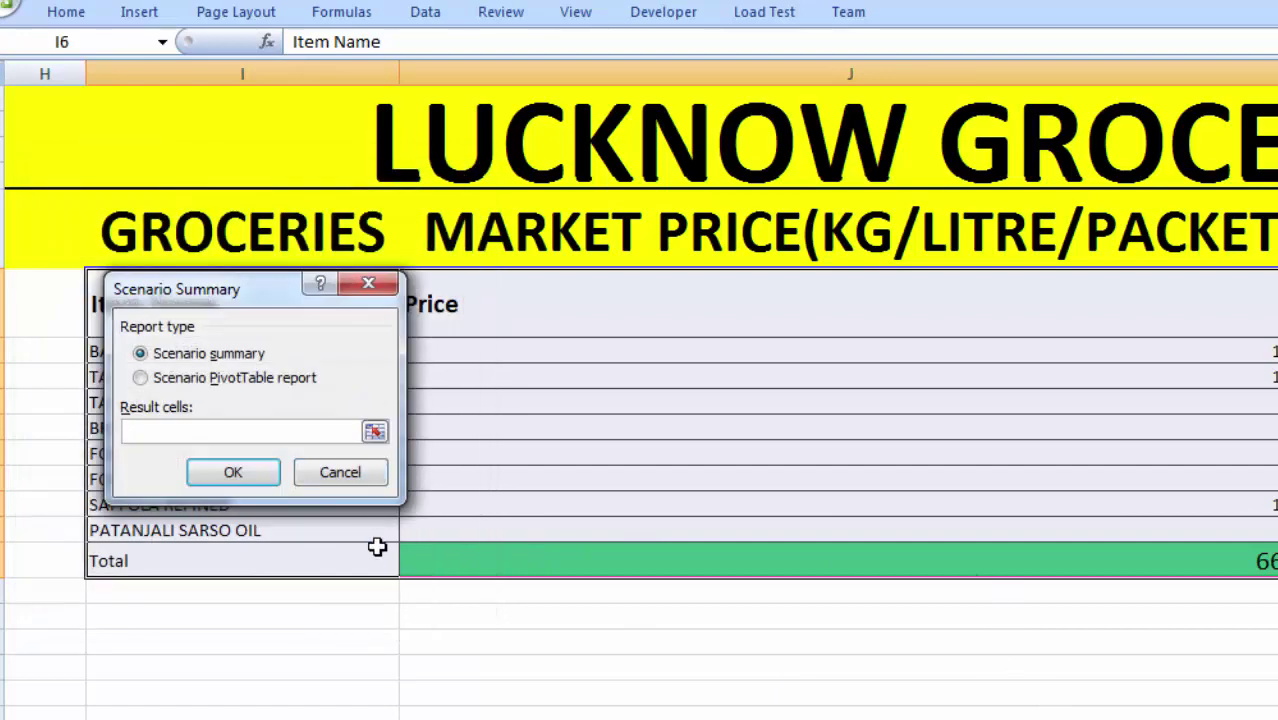
{"action": "left_click", "coordinate": [575, 574]}
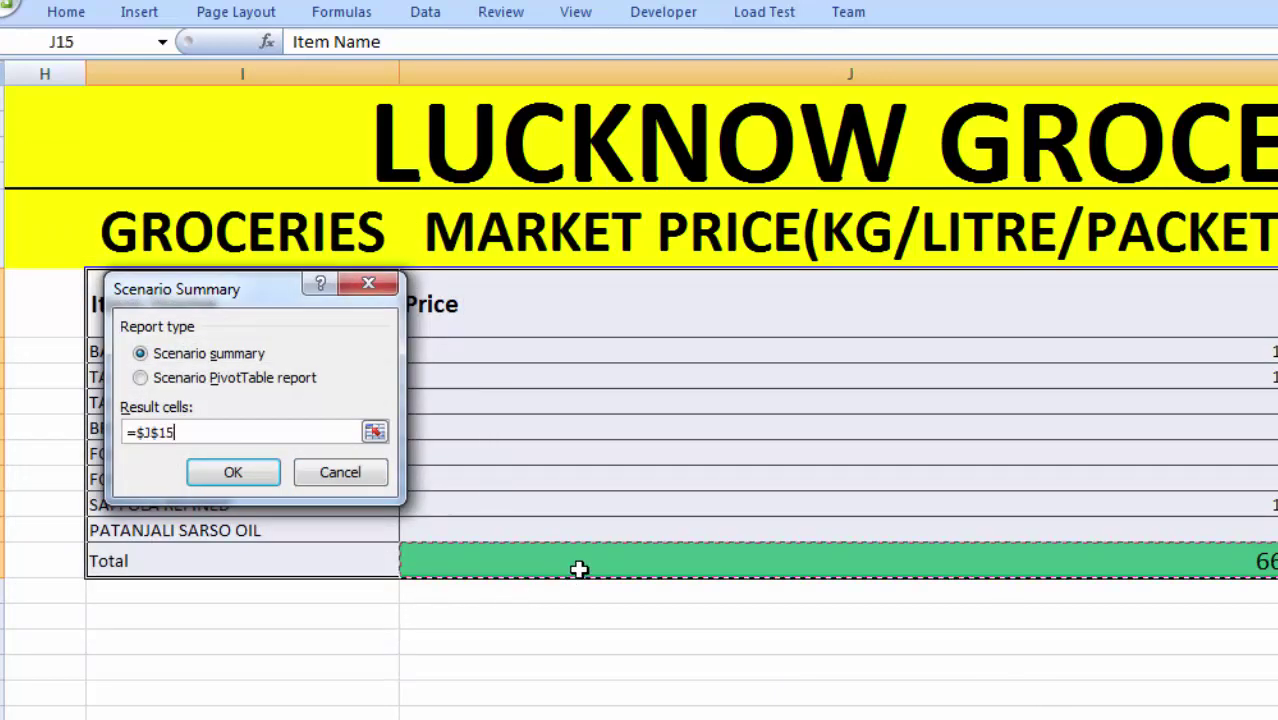
{"action": "left_click", "coordinate": [258, 479]}
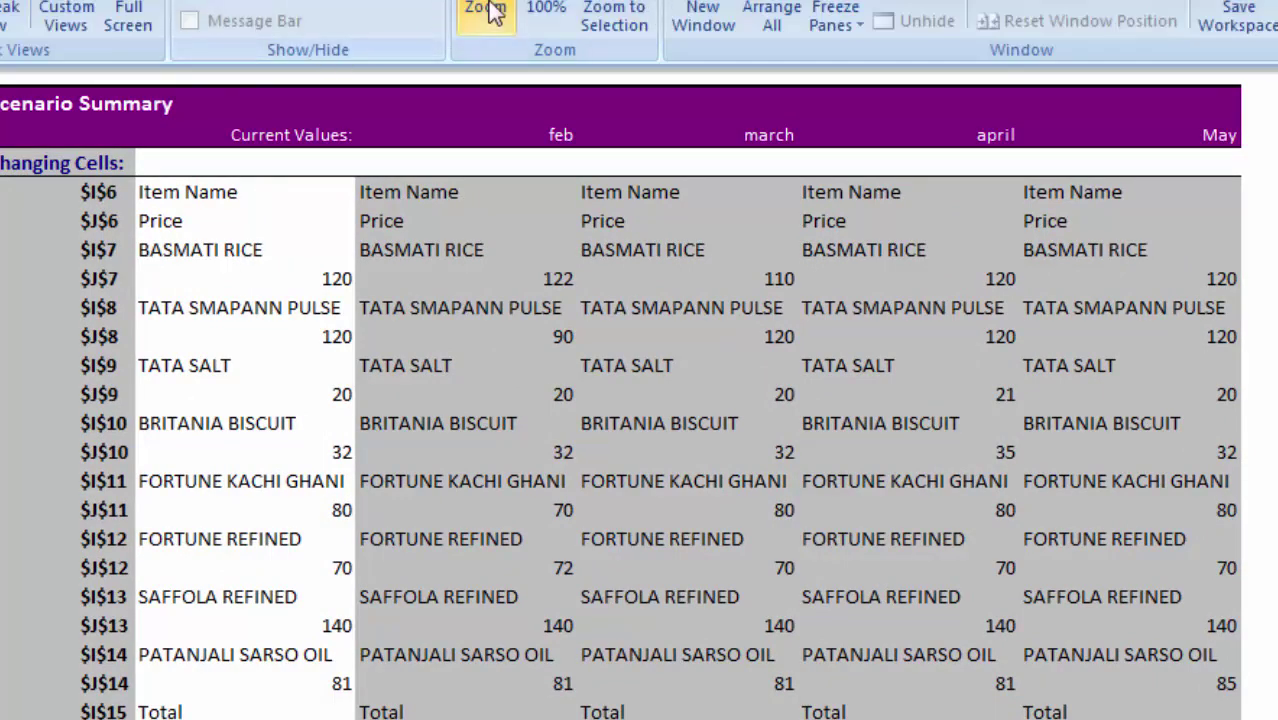
Zoom the Scenario Summary sheet to 200% and scroll to the top of the price comparison
{"action": "left_click", "coordinate": [490, 10]}
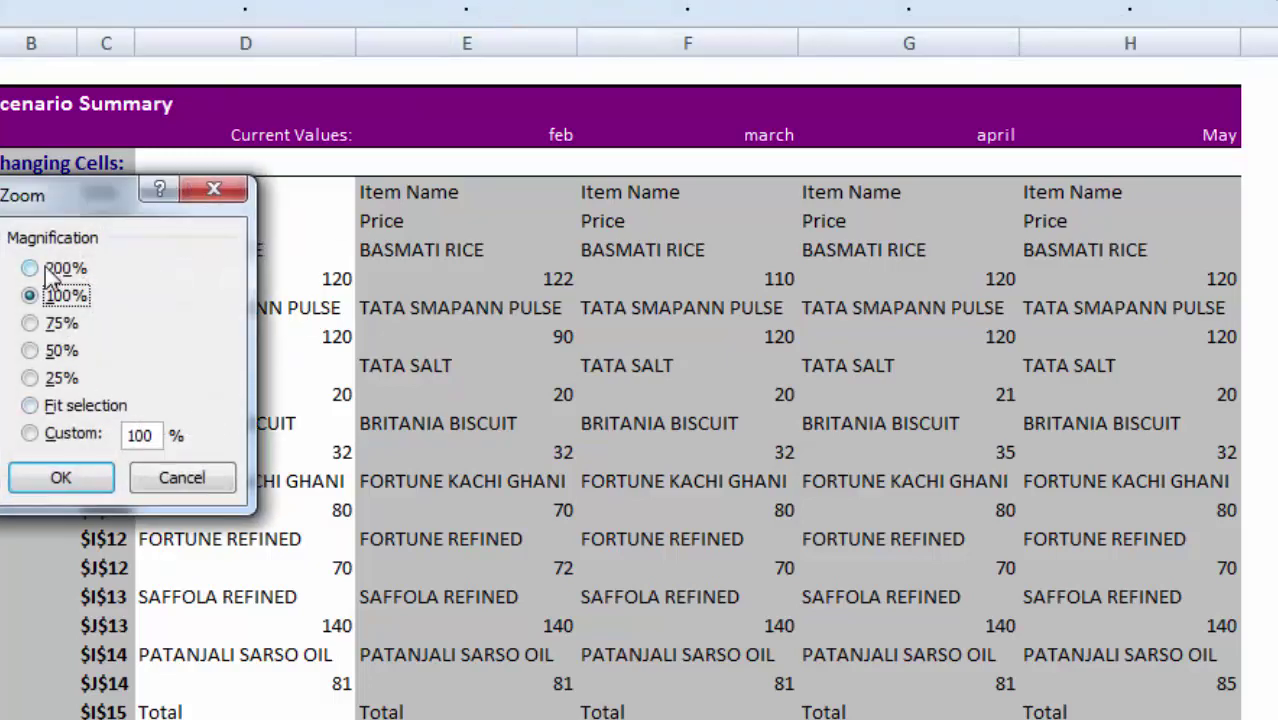
{"action": "left_click", "coordinate": [50, 268]}
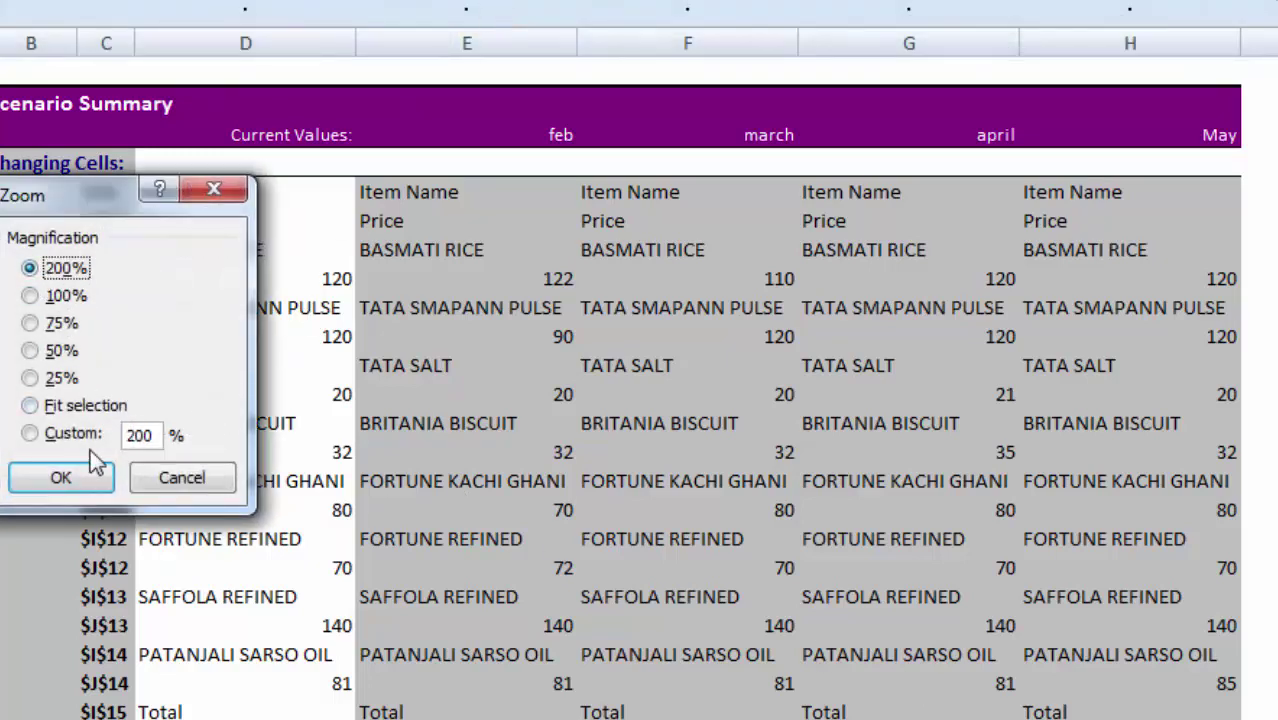
{"action": "left_click", "coordinate": [68, 486]}
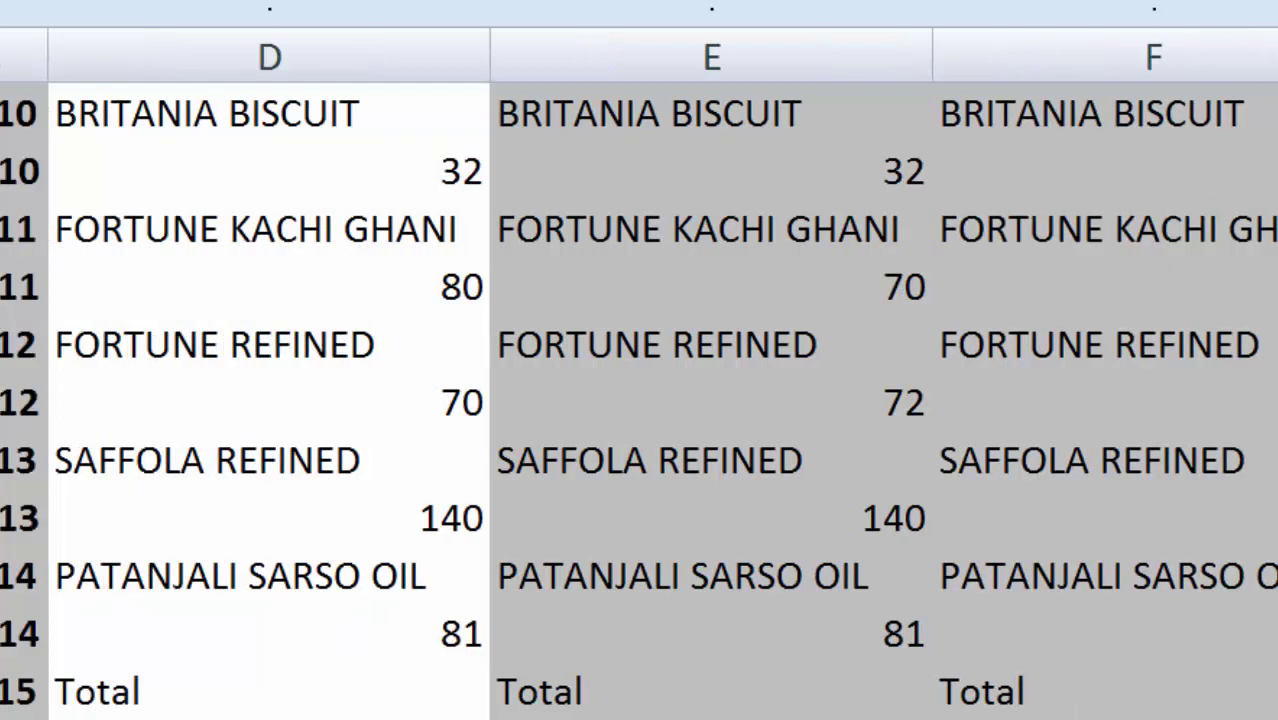
{"action": "scroll", "coordinate": [640, 400], "scroll_direction": "up", "scroll_amount": 2}
{"action": "scroll", "coordinate": [640, 400], "scroll_direction": "up", "scroll_amount": 3}
{"action": "scroll", "coordinate": [640, 400], "scroll_direction": "up", "scroll_amount": 1}
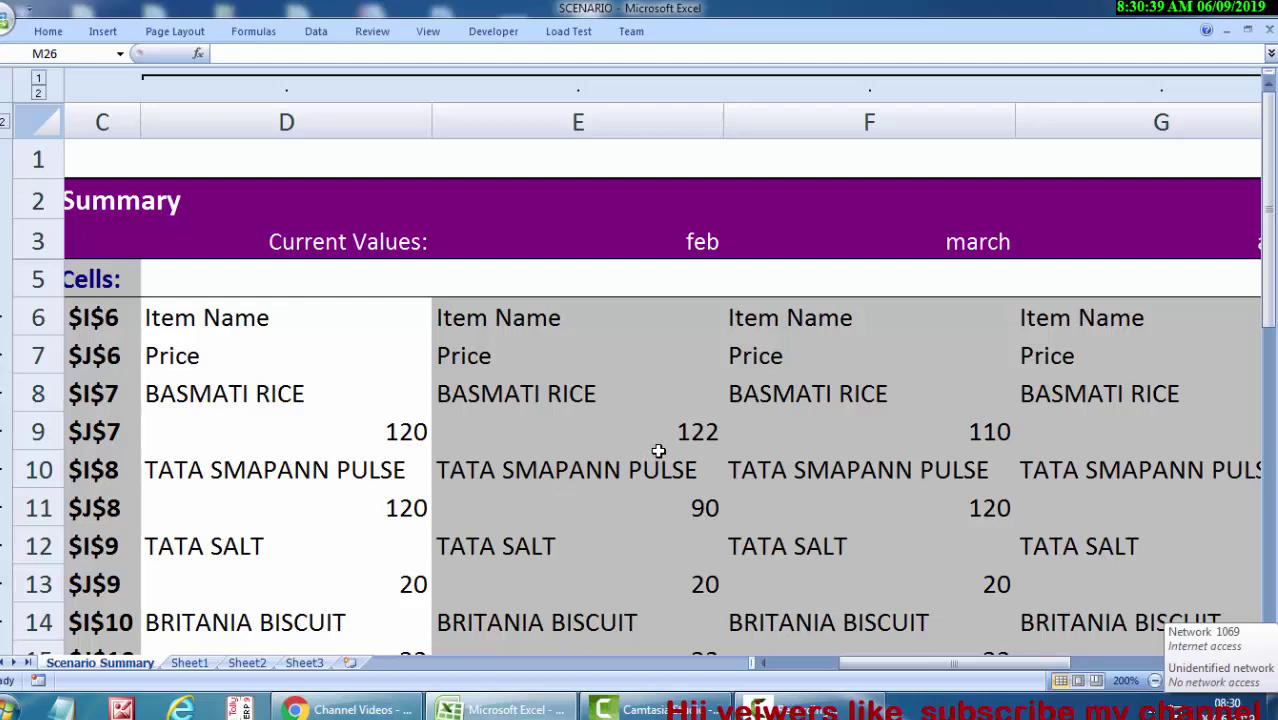
Zoom the Scenario Summary sheet out to about 110% so the whole table, including the 663 totals, is visible
{"action": "scroll", "coordinate": [700, 425], "scroll_direction": "down", "scroll_amount": 3}
{"action": "scroll", "coordinate": [730, 399], "scroll_direction": "down", "scroll_amount": 3}
{"action": "scroll", "coordinate": [790, 455], "scroll_direction": "up", "scroll_amount": 6}
{"action": "left_click_drag", "start_coordinate": [1030, 663], "coordinate": [1107, 689]}
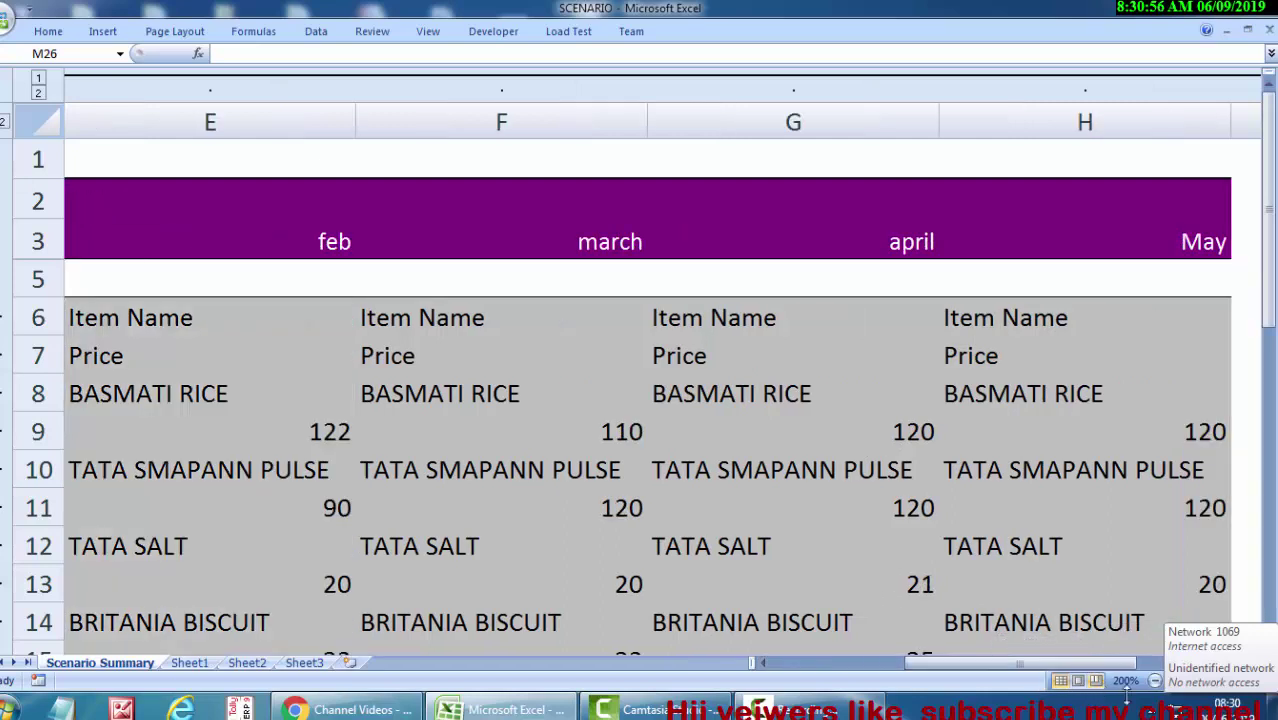
{"action": "left_click", "coordinate": [1154, 681]}
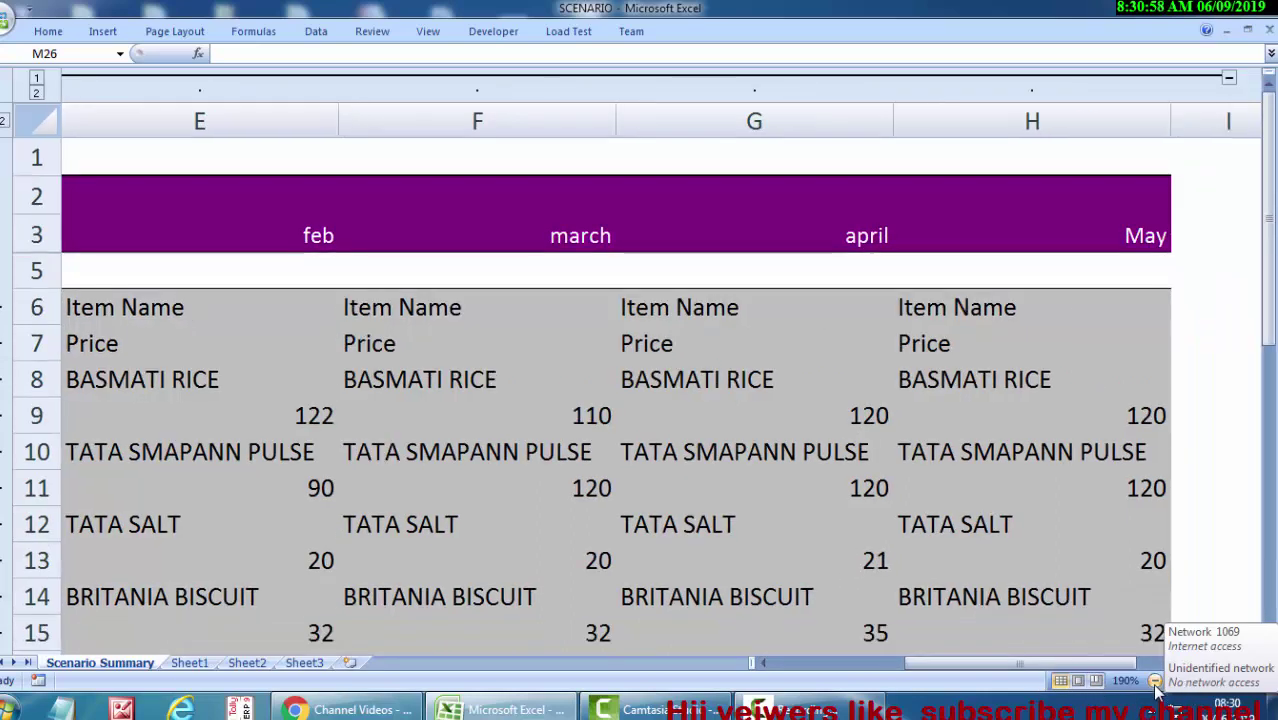
{"action": "left_click", "coordinate": [1154, 681]}
{"action": "left_click", "coordinate": [1154, 681]}
{"action": "left_click", "coordinate": [1154, 681]}
{"action": "left_click", "coordinate": [1154, 681]}
{"action": "left_click", "coordinate": [1154, 681]}
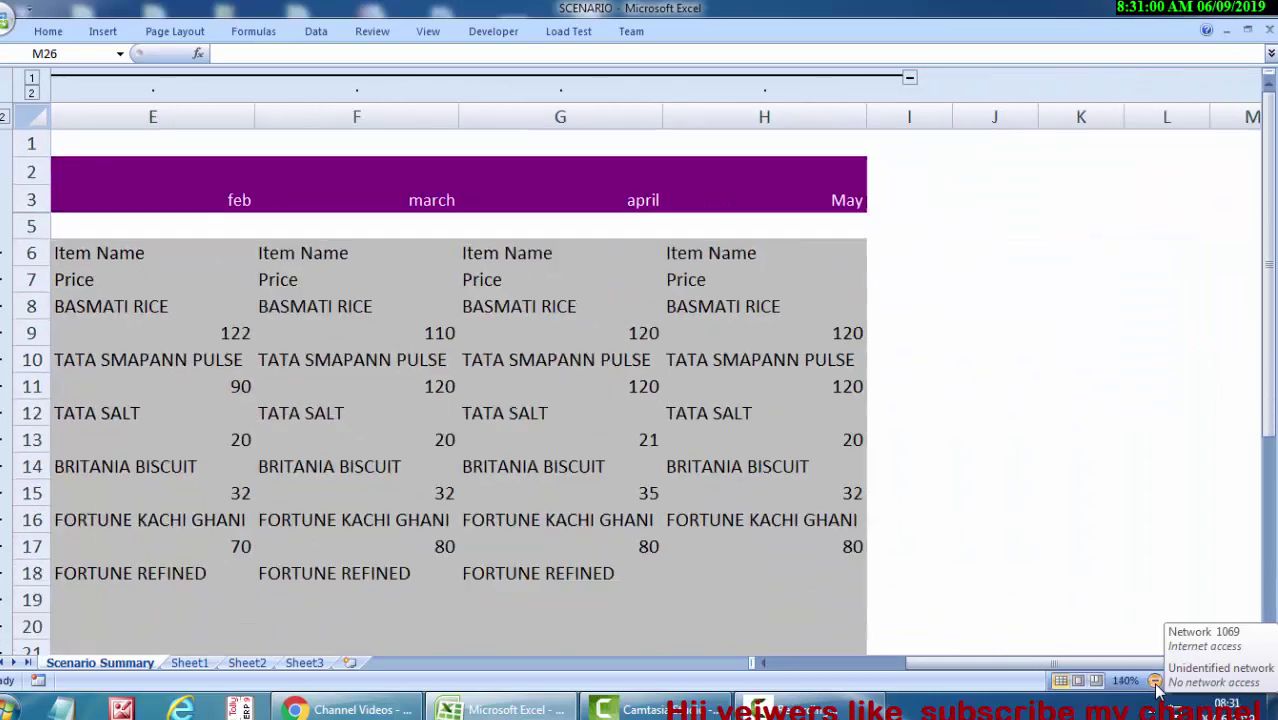
{"action": "left_click", "coordinate": [1154, 681]}
{"action": "left_click", "coordinate": [1154, 681]}
{"action": "left_click", "coordinate": [1154, 681]}
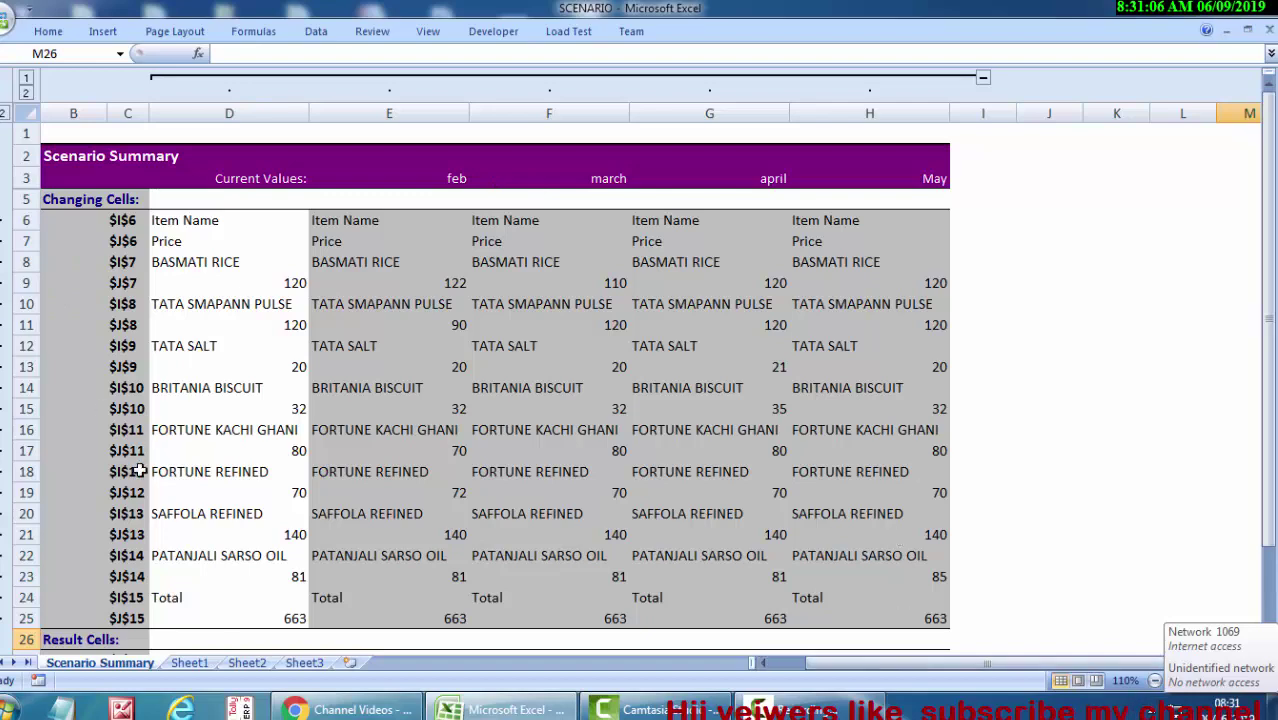
{"action": "scroll", "coordinate": [592, 519], "scroll_direction": "down", "scroll_amount": 3}
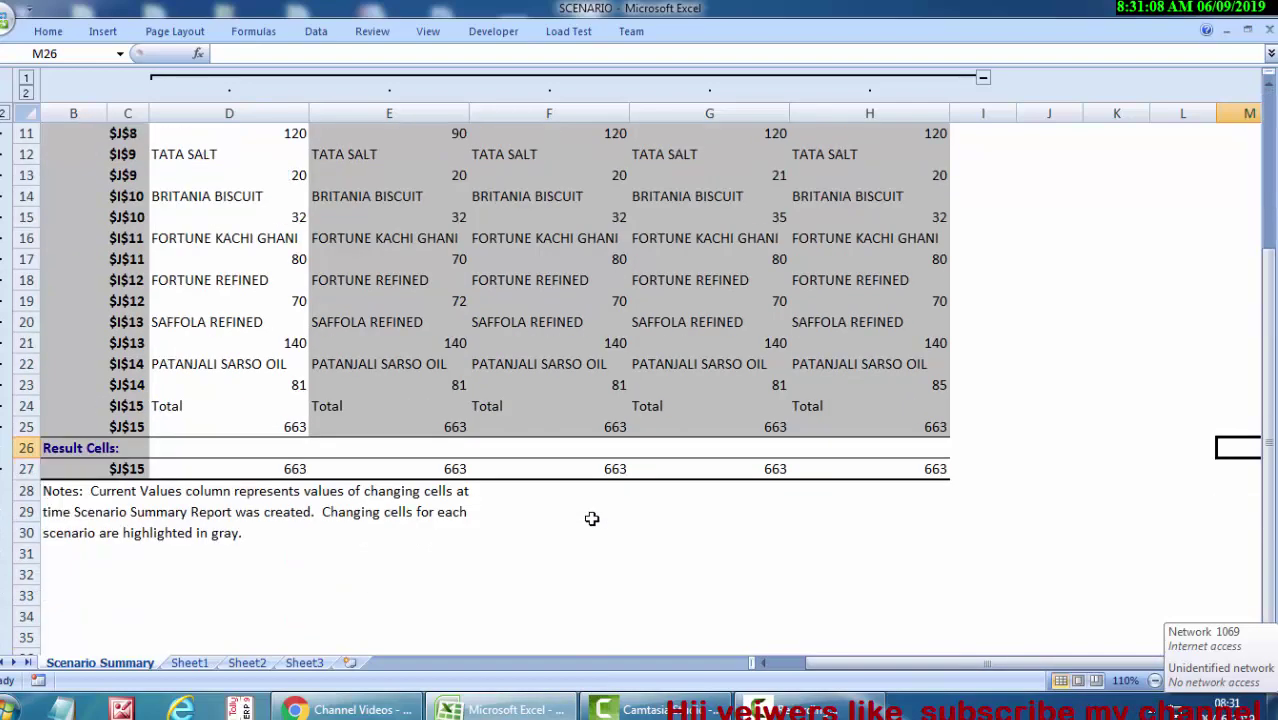
{"action": "scroll", "coordinate": [592, 519], "scroll_direction": "up", "scroll_amount": 1}
{"action": "scroll", "coordinate": [592, 519], "scroll_direction": "up", "scroll_amount": 3}
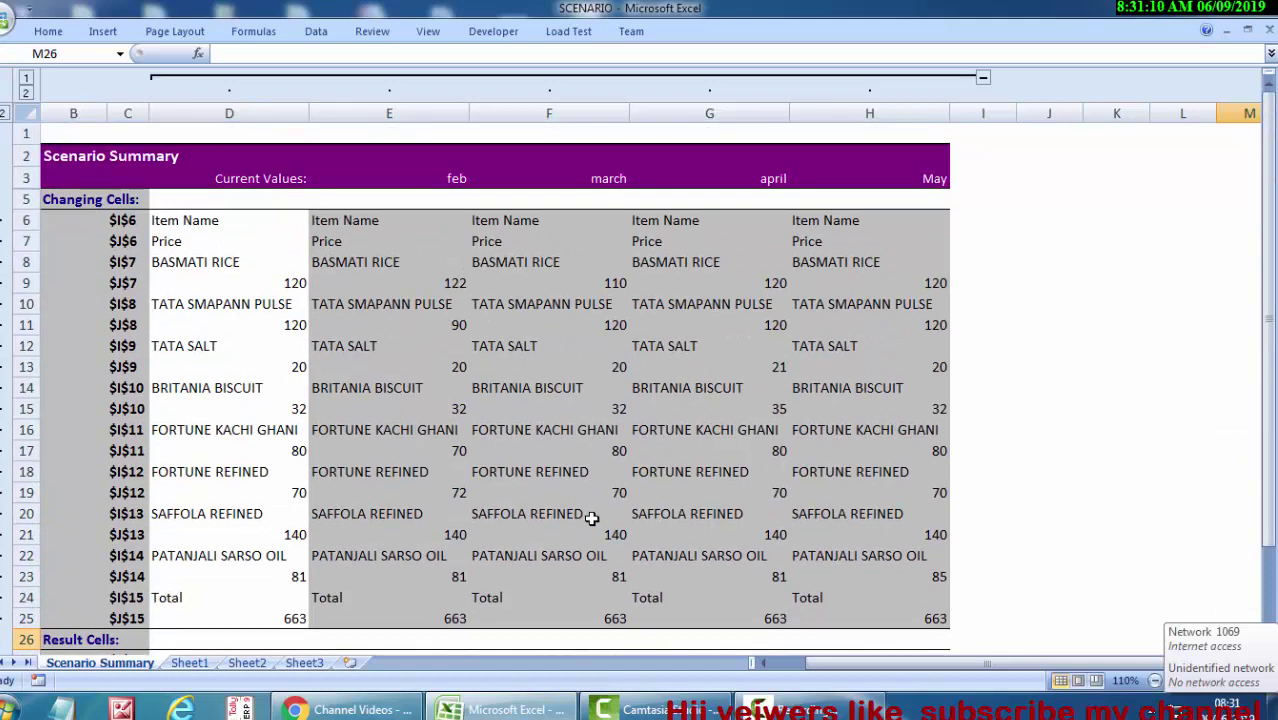